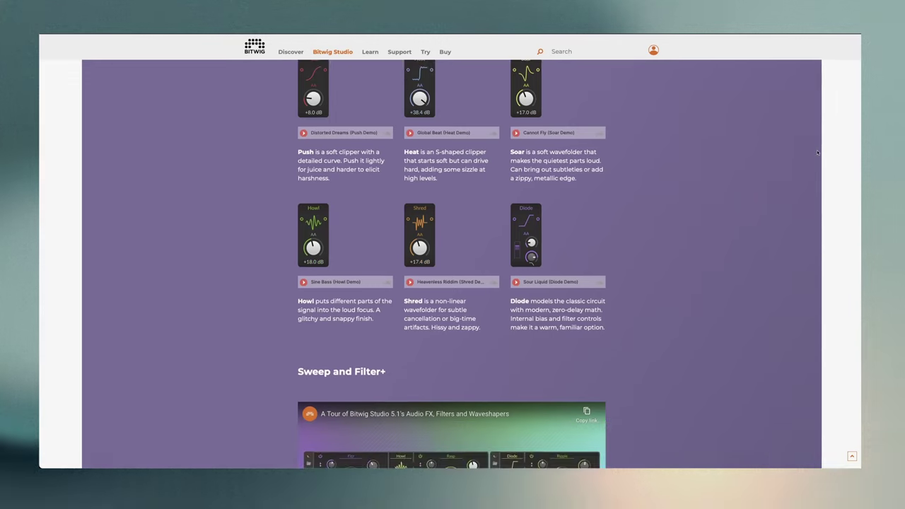
# - Browse the Bitwig page's waveshaper descriptions down to the Sweep and Filter+ section
pyautogui.scroll(-3, 817, 152)
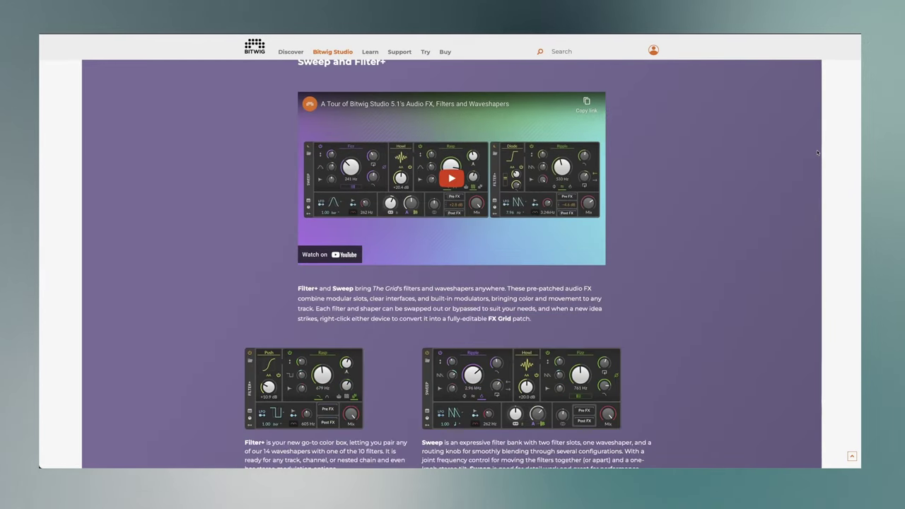
pyautogui.scroll(-4, 818, 152)
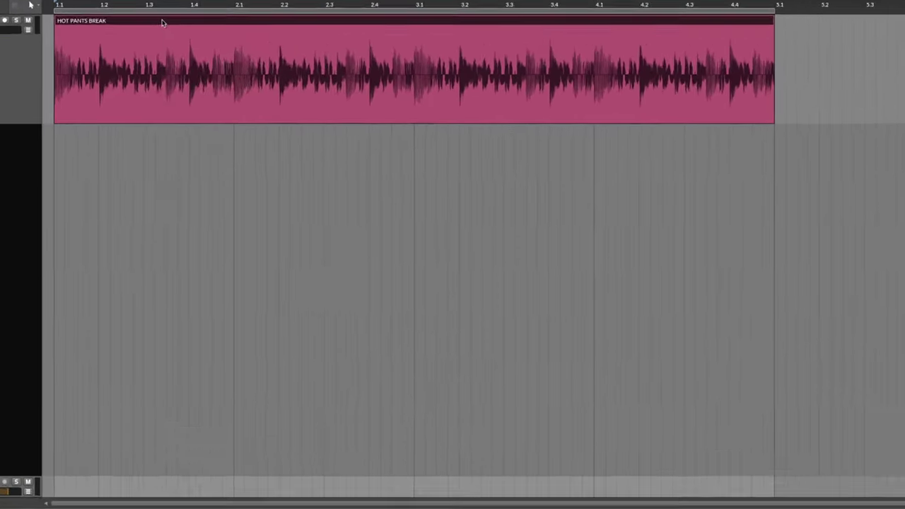
# - Normalize the HOT PANTS BREAK audio clip and play back part of it
pyautogui.rightClick(162, 23)
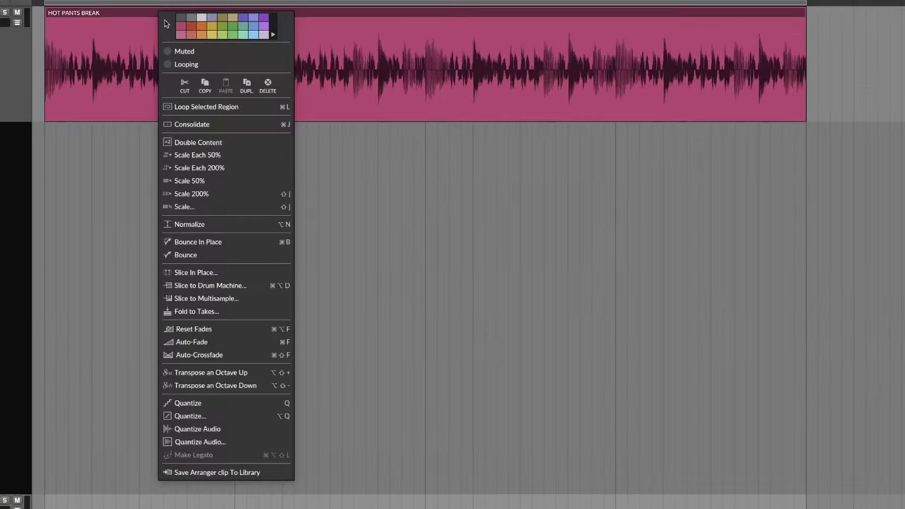
pyautogui.click(238, 227)
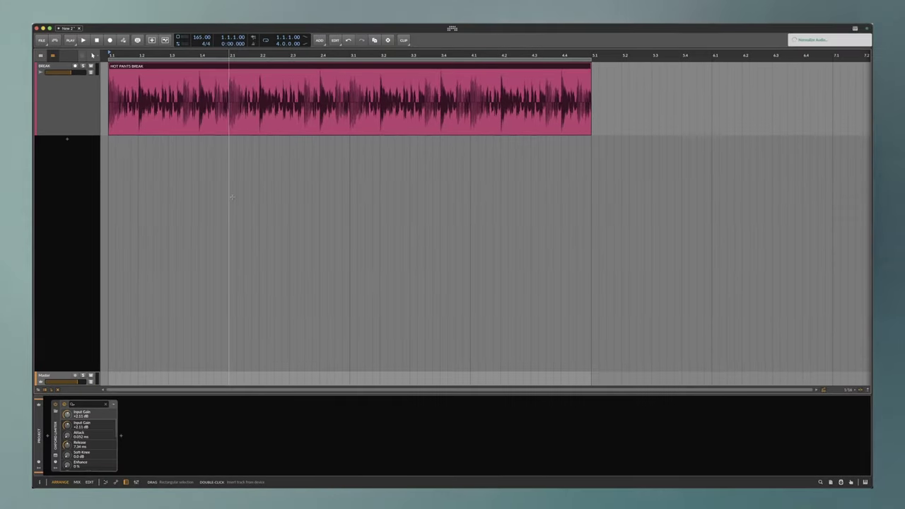
pyautogui.press('space')
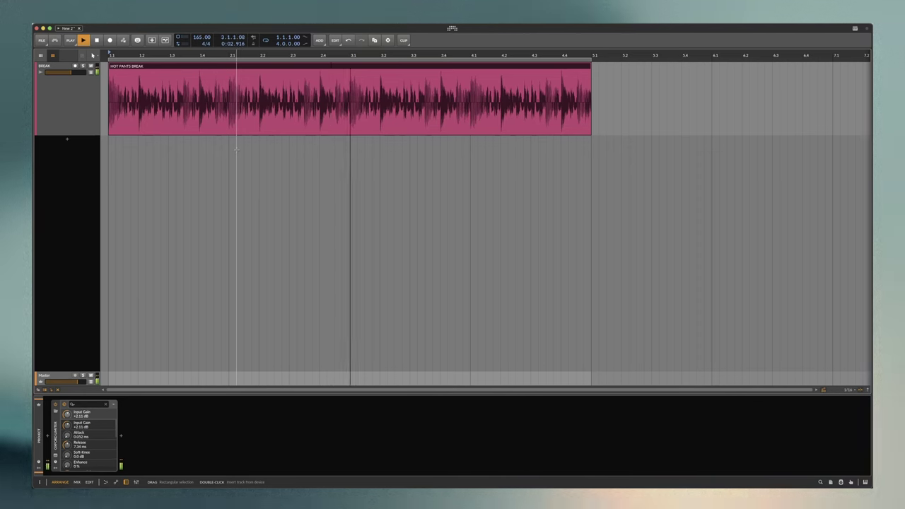
pyautogui.press('space')
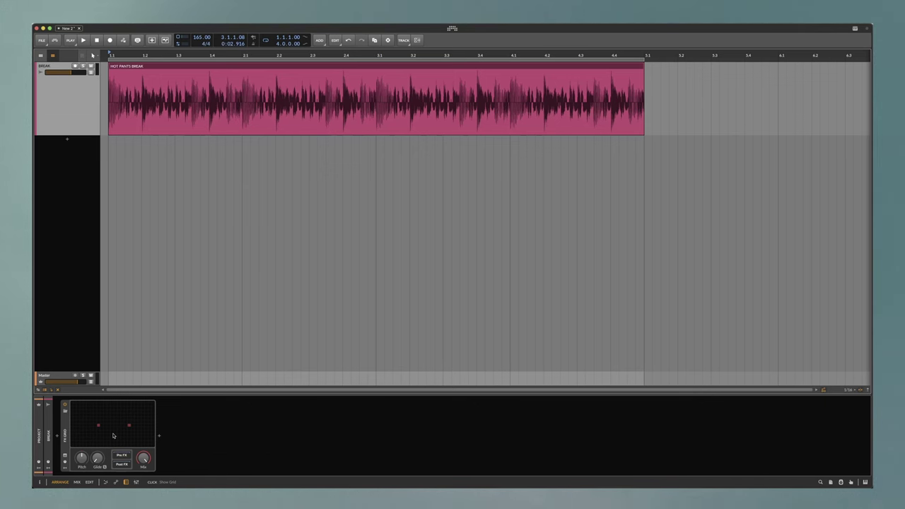
# - Open the BREAK track's FX Grid patch and wire a Heat shaper between the audio input and audio output
pyautogui.doubleClick(118, 428)
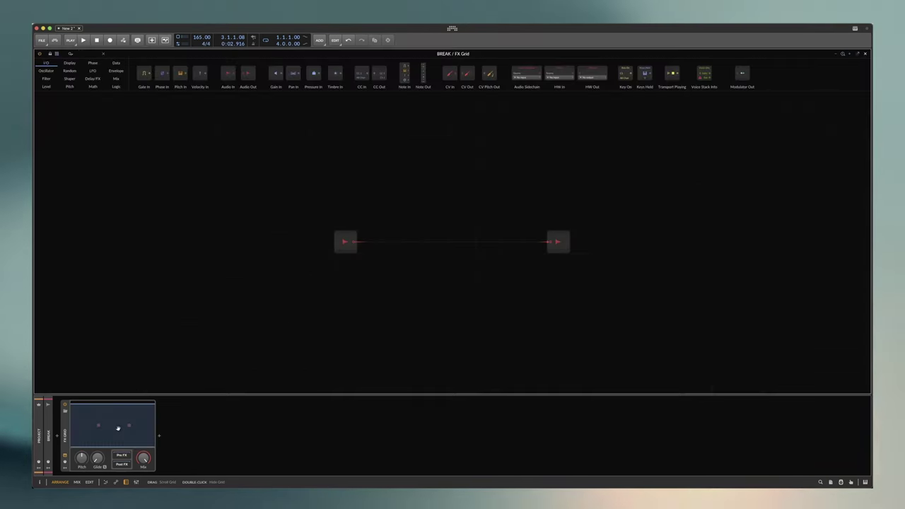
pyautogui.moveTo(417, 304); pyautogui.dragTo(409, 282)
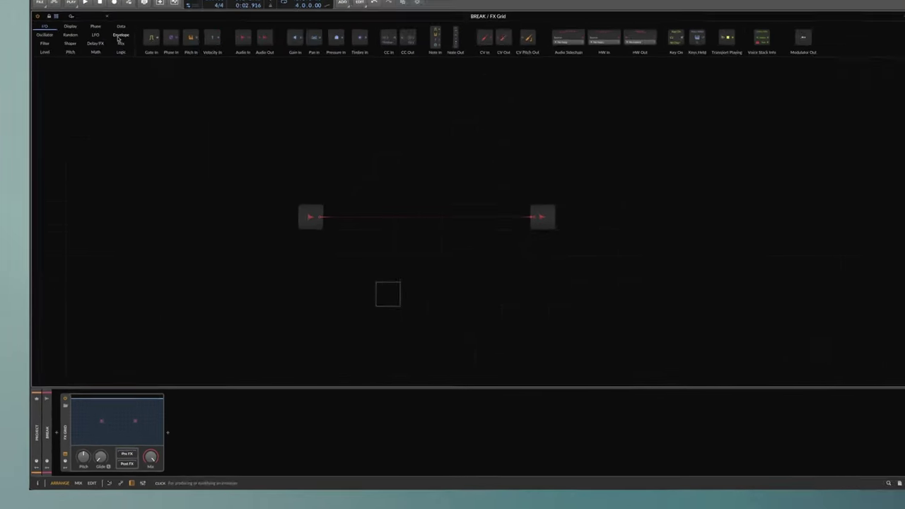
pyautogui.click(69, 78)
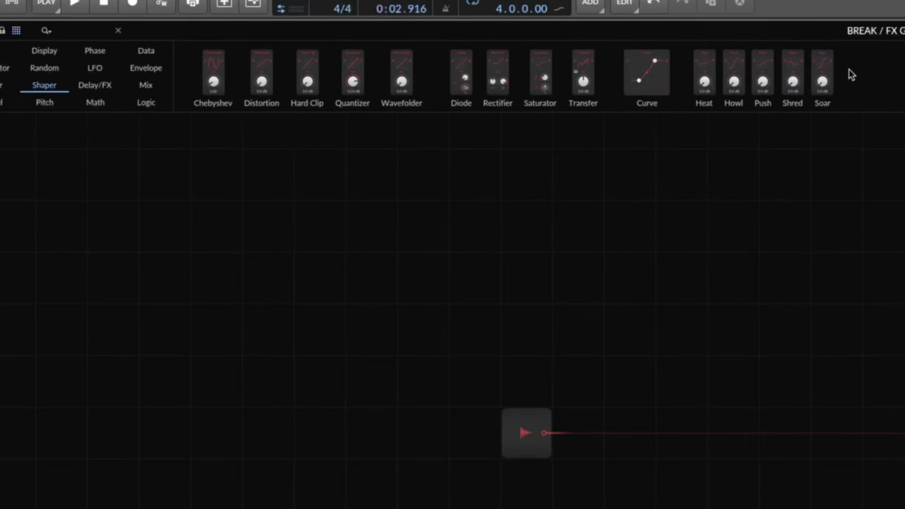
pyautogui.moveTo(762, 74); pyautogui.dragTo(710, 332)
pyautogui.moveTo(290, 245); pyautogui.dragTo(374, 190)
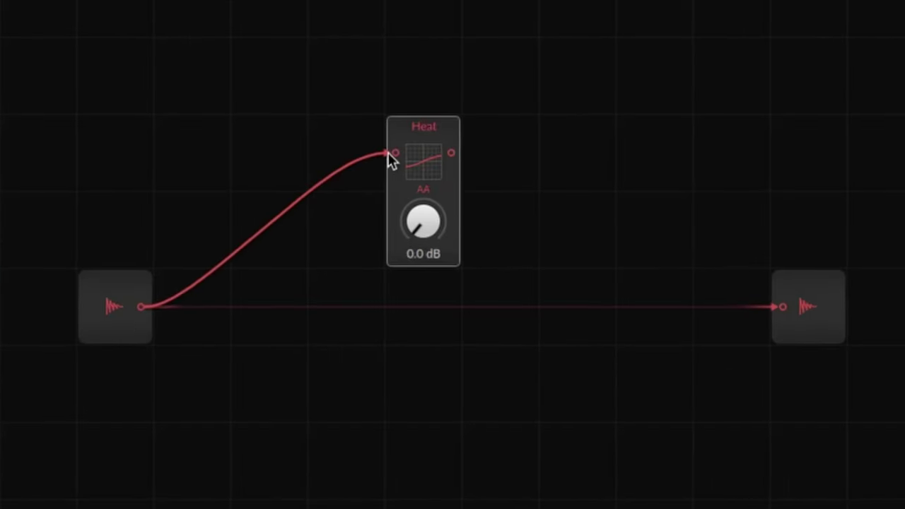
pyautogui.moveTo(452, 154); pyautogui.dragTo(782, 312)
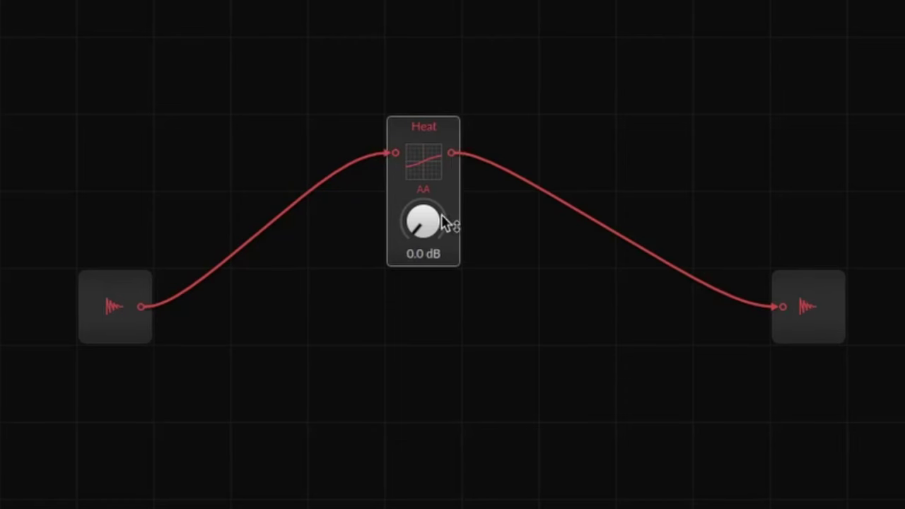
# - Set the Heat module's drive to +1.2 dB and replace Heat with the Howl shaper in the patch
pyautogui.moveTo(427, 229); pyautogui.dragTo(428, 204)
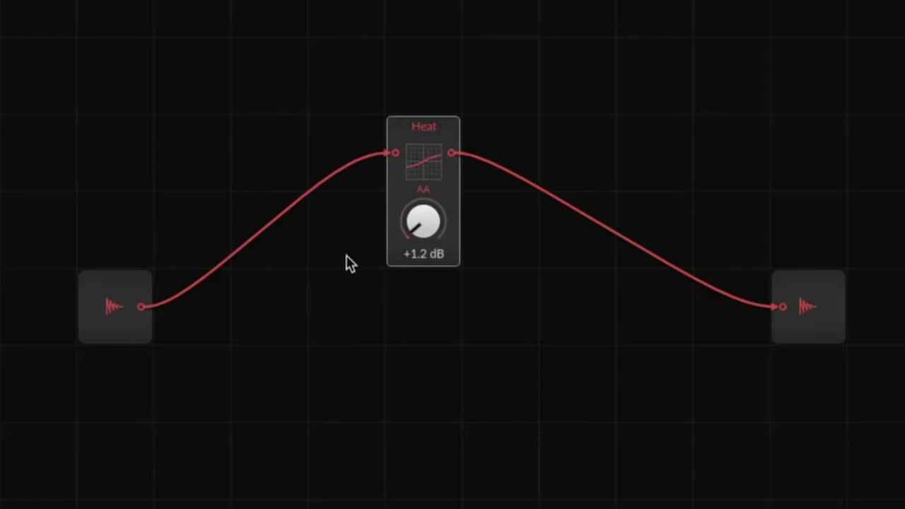
pyautogui.moveTo(433, 129); pyautogui.dragTo(373, 139)
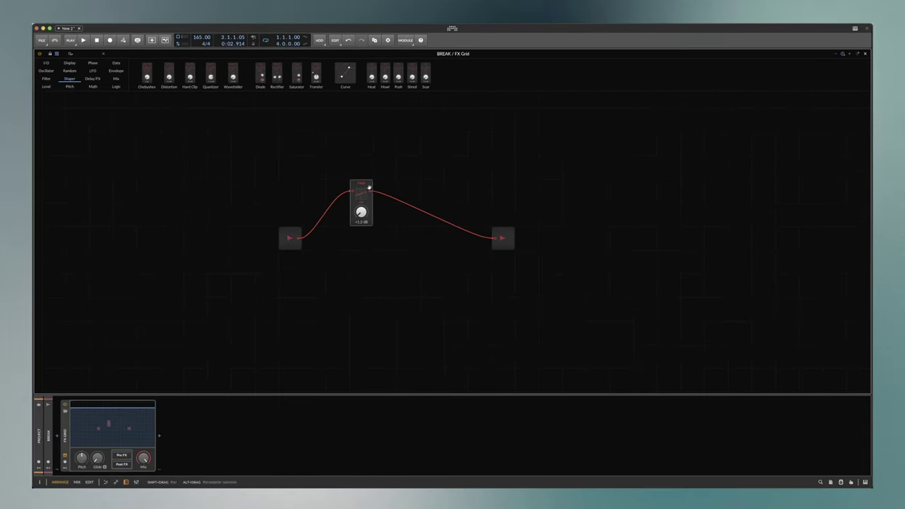
pyautogui.rightClick(364, 185)
pyautogui.press('Escape')
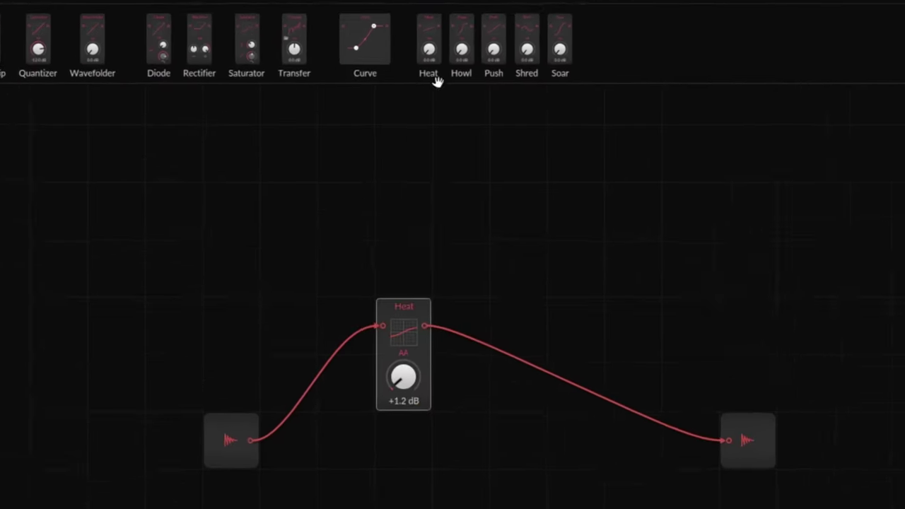
pyautogui.moveTo(384, 73); pyautogui.dragTo(357, 193)
pyautogui.moveTo(393, 337); pyautogui.dragTo(402, 349)
pyautogui.moveTo(416, 320); pyautogui.dragTo(446, 340)
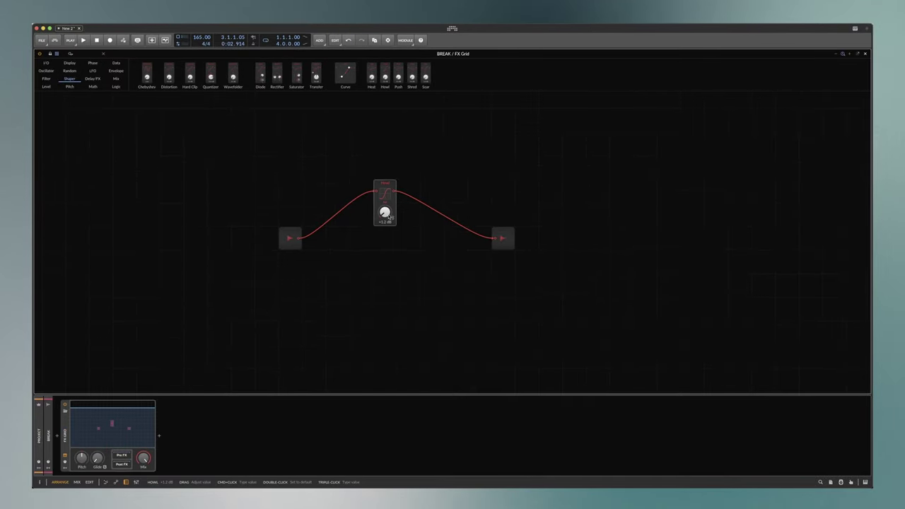
# - Play the break while adjusting Howl's drive, leave it at 0.0 dB, and close the FX Grid editor
pyautogui.press('space')
pyautogui.moveTo(387, 215); pyautogui.dragTo(388, 187)
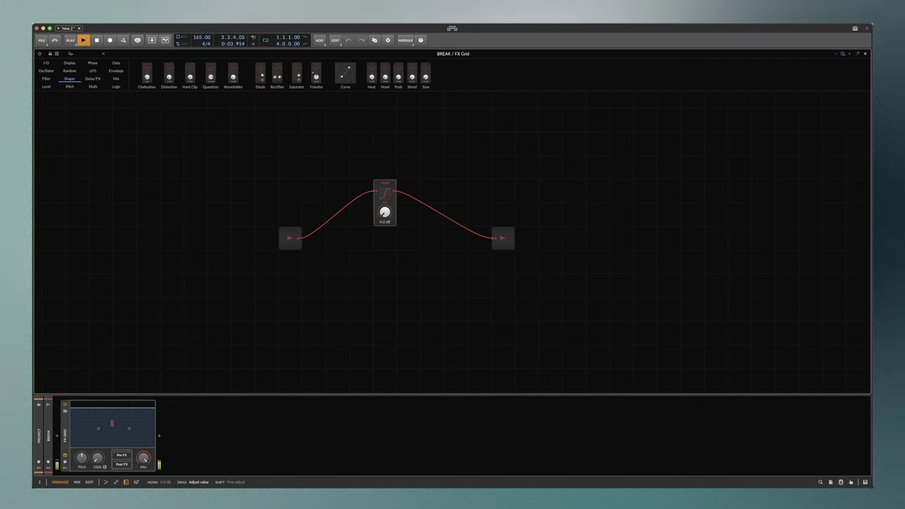
pyautogui.press('space')
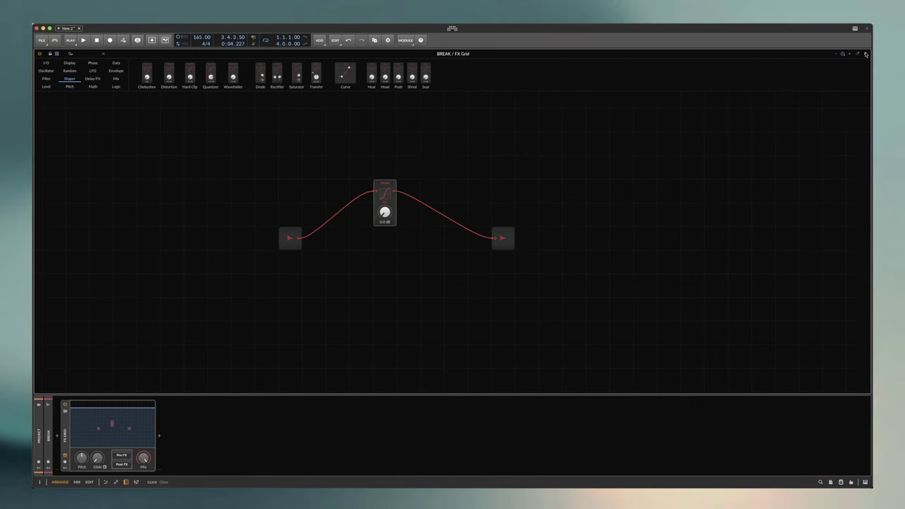
pyautogui.click(866, 54)
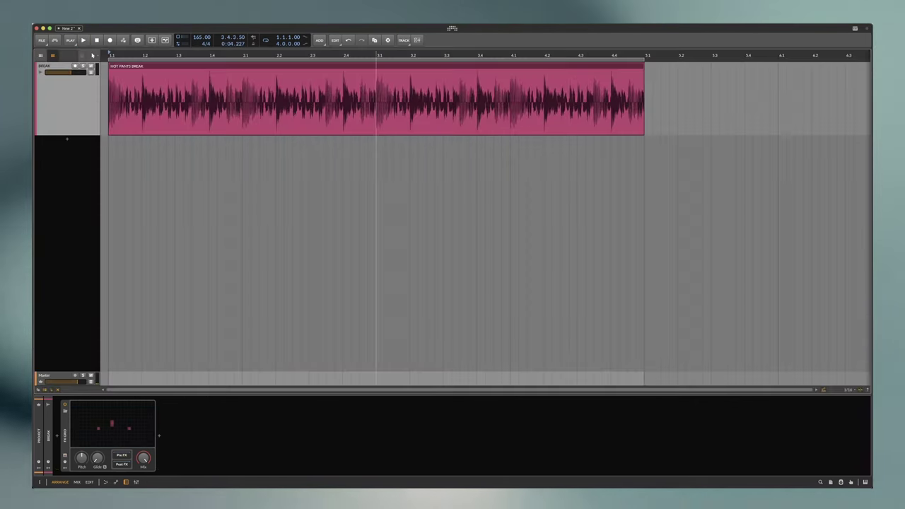
pyautogui.click(66, 427)
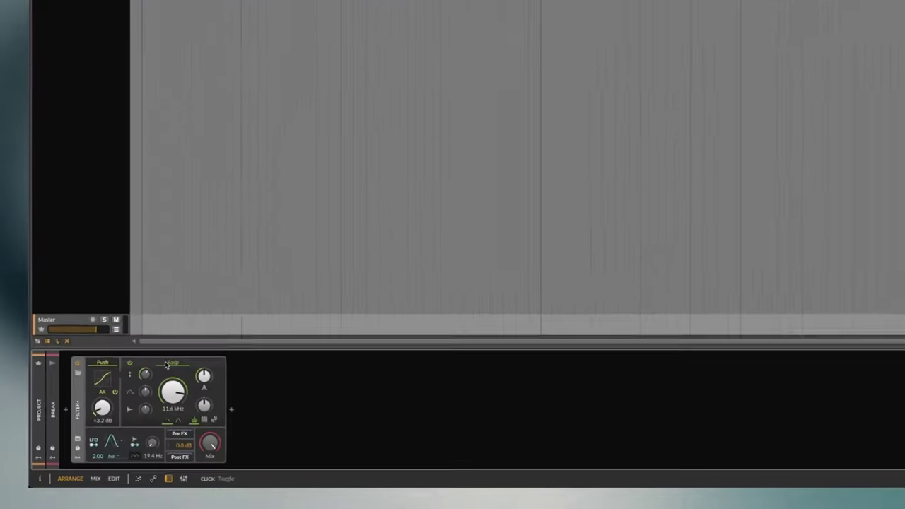
# - Bypass the Rasp filter in Filter+ and keep Push as the waveshaper
pyautogui.click(121, 404)
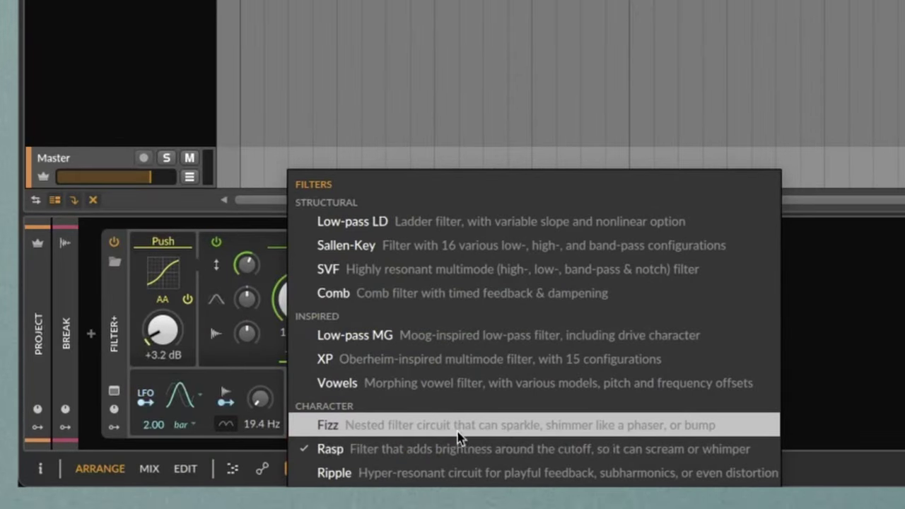
pyautogui.click(839, 358)
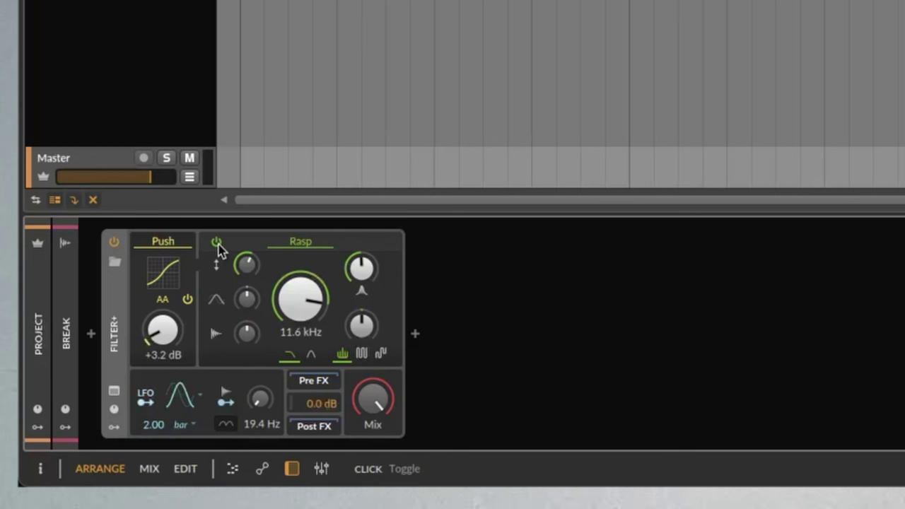
pyautogui.click(217, 243)
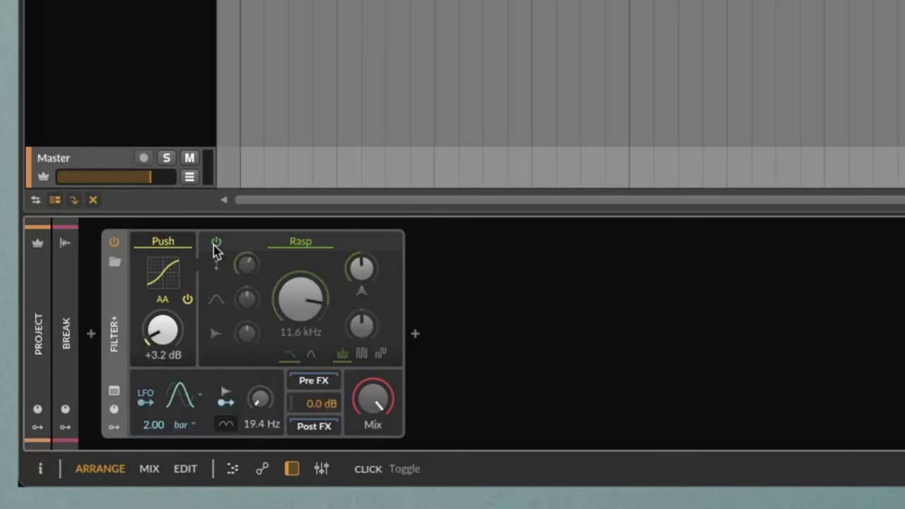
pyautogui.click(164, 242)
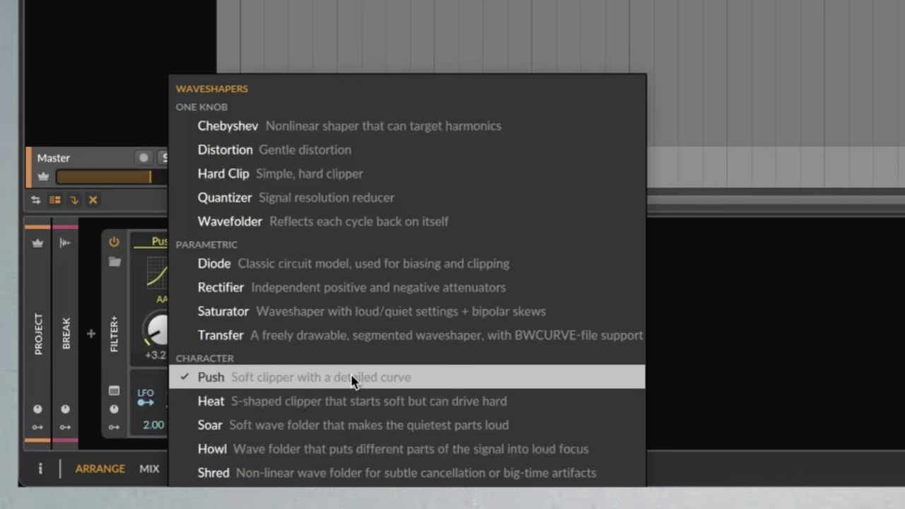
pyautogui.click(352, 380)
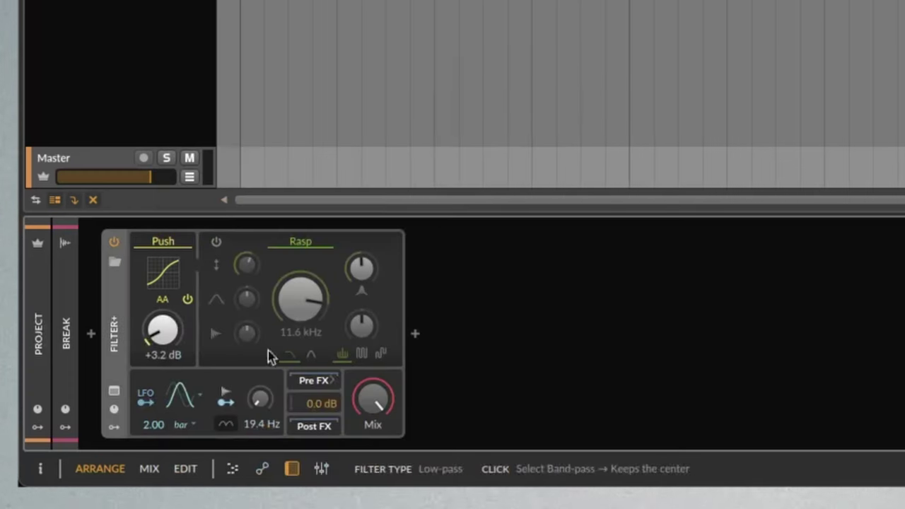
# - Reset Push's drive to 0.0 dB, start playback, and raise the drive to +7.8 dB in the mixer view
pyautogui.doubleClick(167, 332)
pyautogui.press('space')
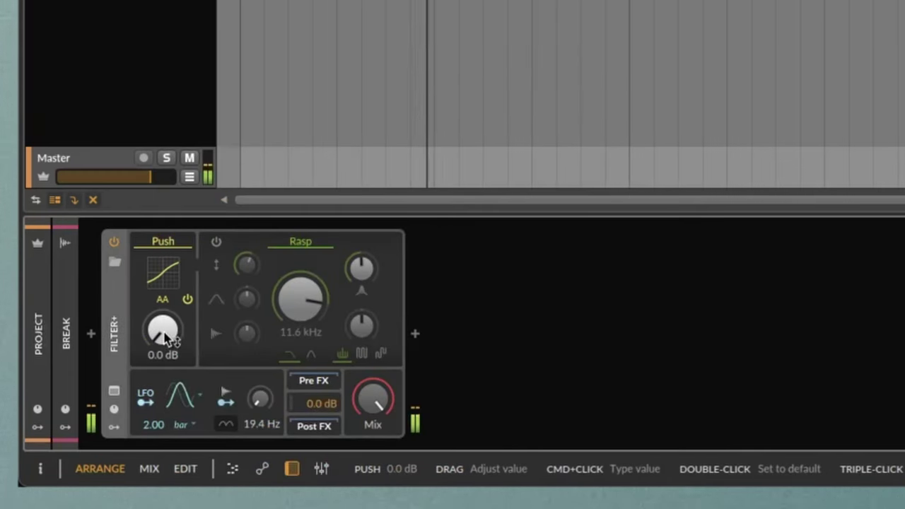
pyautogui.press('F2')
pyautogui.moveTo(168, 339); pyautogui.dragTo(168, 311)
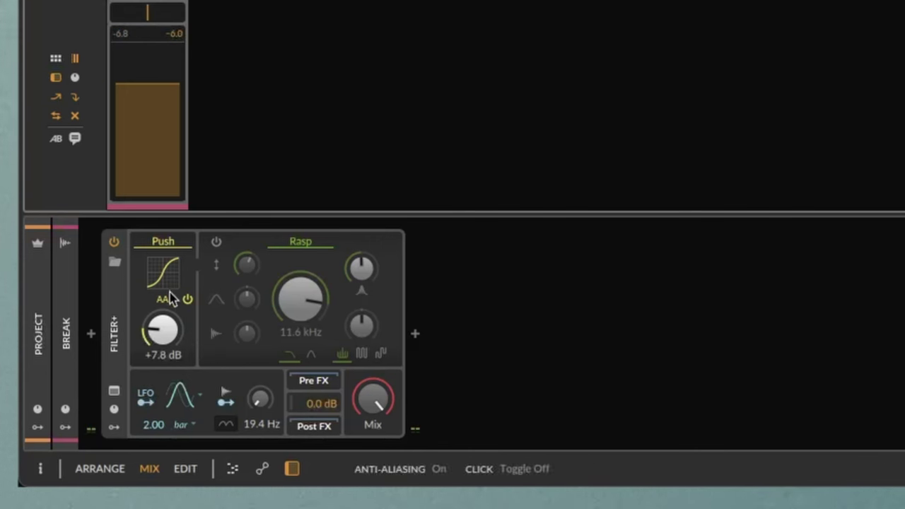
# - Re-enable the Rasp filter in Filter+ and lower Push's drive to +3.4 dB
pyautogui.click(216, 245)
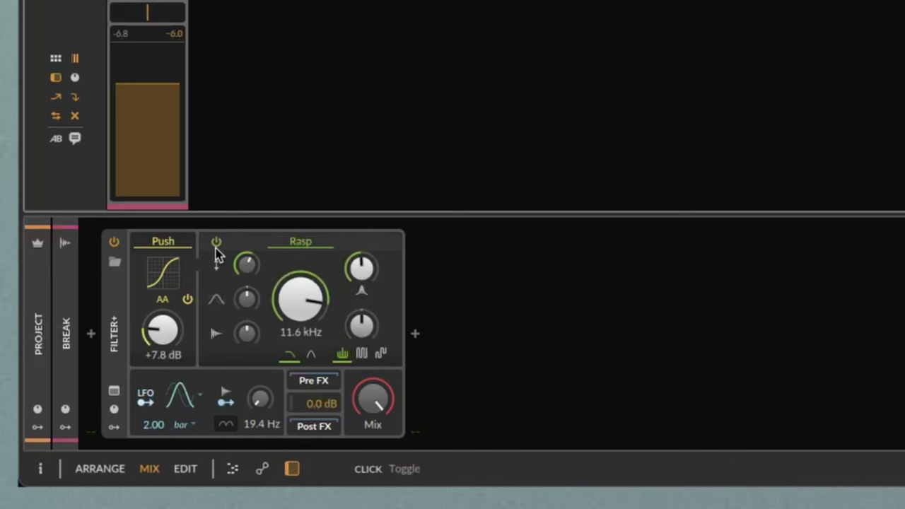
pyautogui.moveTo(161, 328)
pyautogui.mouseDown()
pyautogui.moveTo(161, 343)
pyautogui.moveTo(162, 331)
pyautogui.mouseUp()
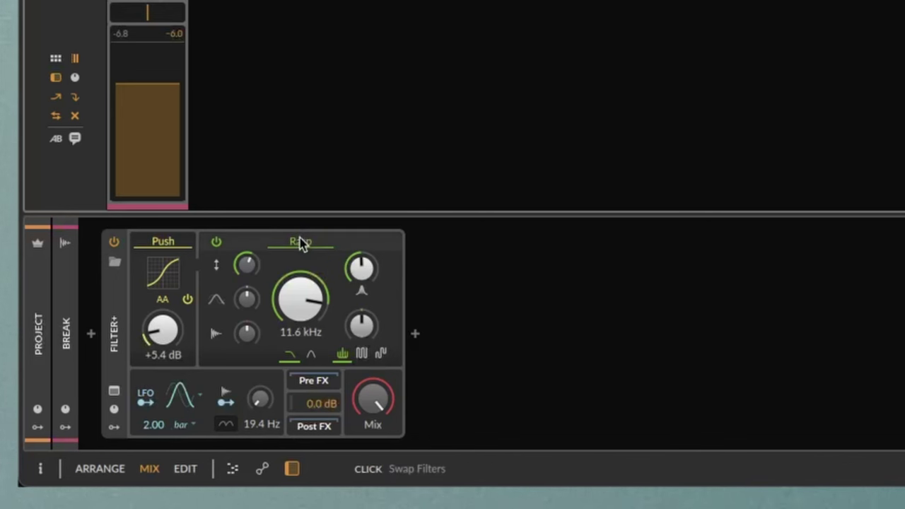
pyautogui.moveTo(161, 328); pyautogui.dragTo(162, 347)
# - Compare the break with the Rasp filter off and on, and lower its cutoff to 2.91 kHz with a resonance tweak
pyautogui.click(216, 242)
pyautogui.click(216, 242)
pyautogui.moveTo(300, 299); pyautogui.dragTo(301, 335)
pyautogui.moveTo(362, 268); pyautogui.dragTo(361, 263)
# - Swap Rasp for the Fizz filter and raise Push's drive to +13.2 dB while sweeping the cutoff down to 515 Hz
pyautogui.click(309, 244)
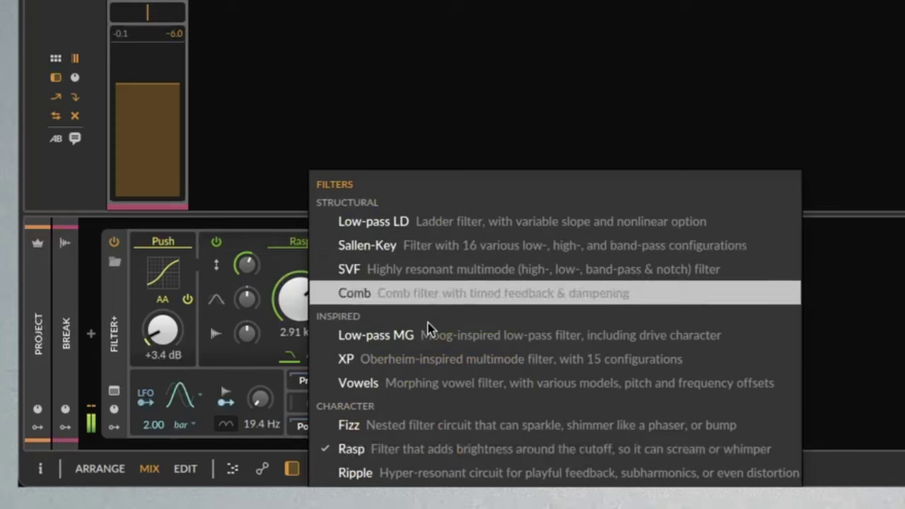
pyautogui.click(348, 425)
pyautogui.moveTo(301, 298); pyautogui.dragTo(311, 269)
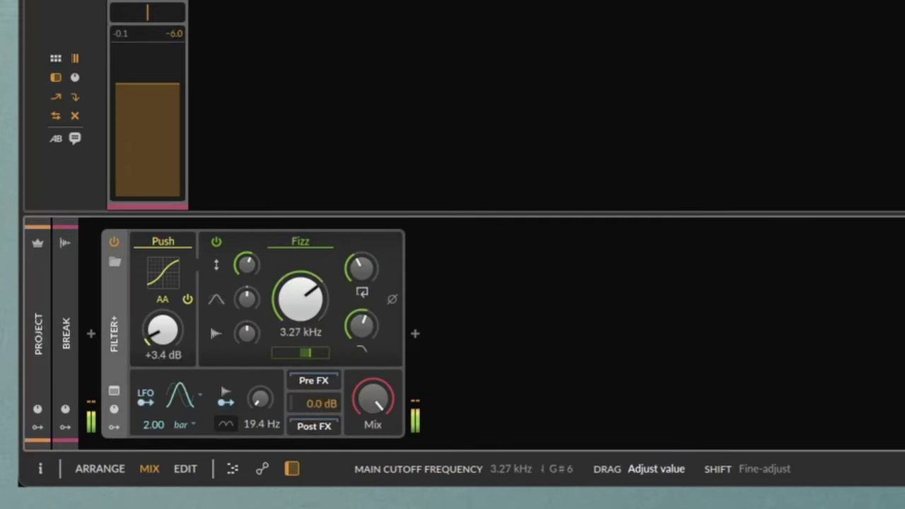
pyautogui.moveTo(162, 328); pyautogui.dragTo(162, 294)
pyautogui.moveTo(301, 298); pyautogui.dragTo(301, 354)
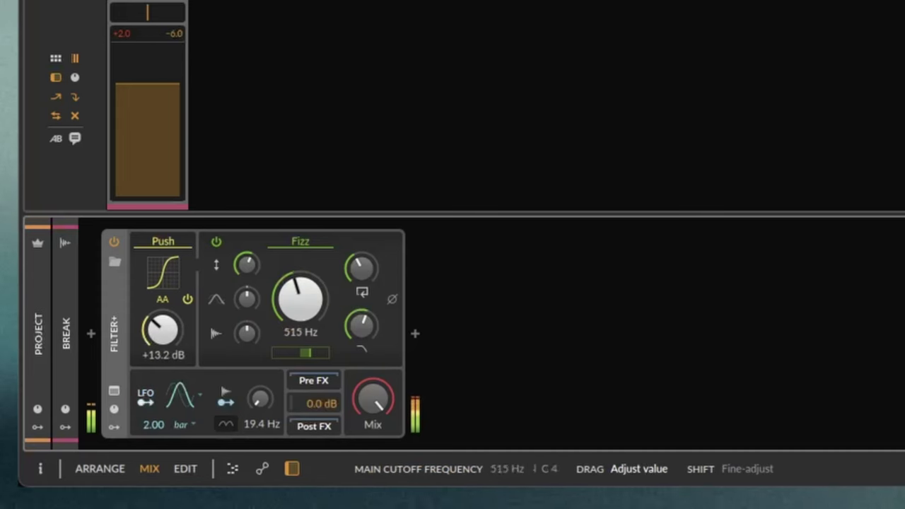
# - Swap Fizz for the Ripple filter, try its flame mode before returning to the first mode, and set the cutoff to 5.50 kHz
pyautogui.click(299, 243)
pyautogui.click(332, 470)
pyautogui.moveTo(301, 298)
pyautogui.mouseDown()
pyautogui.moveTo(301, 276)
pyautogui.moveTo(300, 311)
pyautogui.moveTo(301, 296)
pyautogui.mouseUp()
pyautogui.click(321, 353)
pyautogui.click(278, 352)
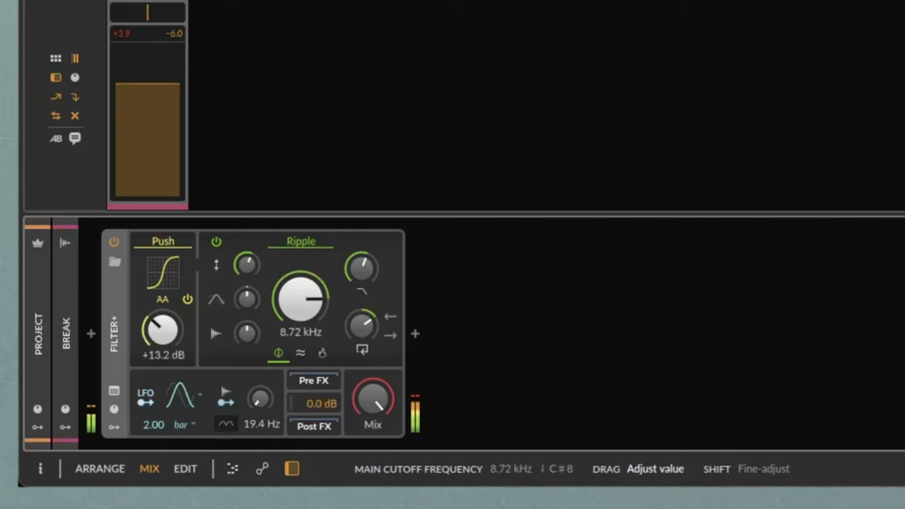
pyautogui.moveTo(301, 298); pyautogui.dragTo(300, 301)
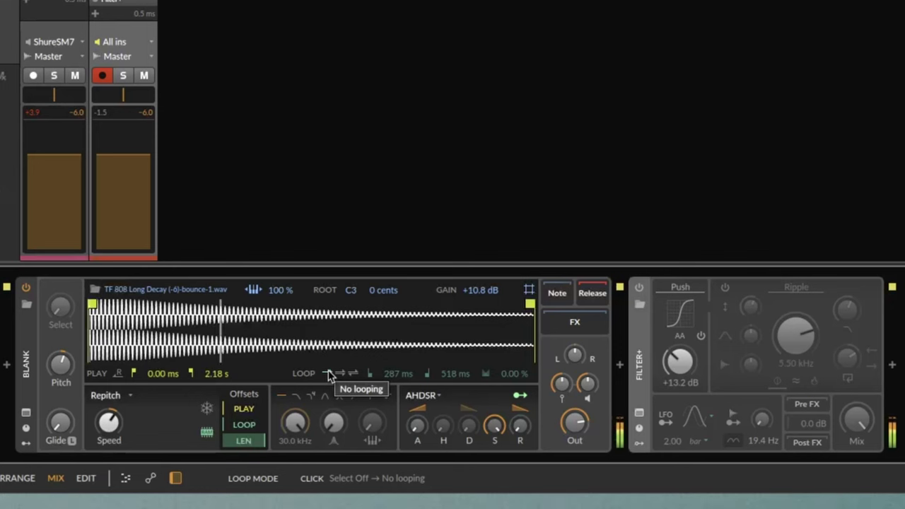
# - Enable Filter+ on the 808 sampler track and reset Push's drive to 0.0 dB
pyautogui.click(638, 290)
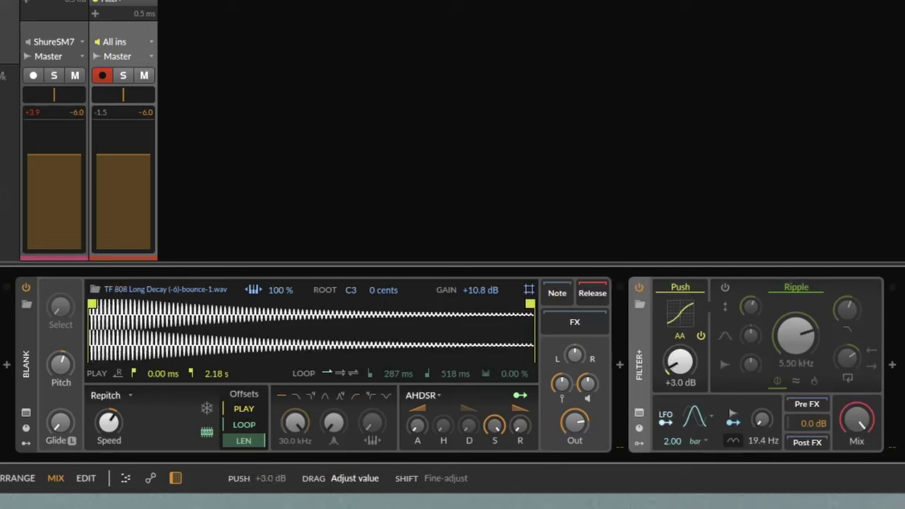
pyautogui.doubleClick(680, 362)
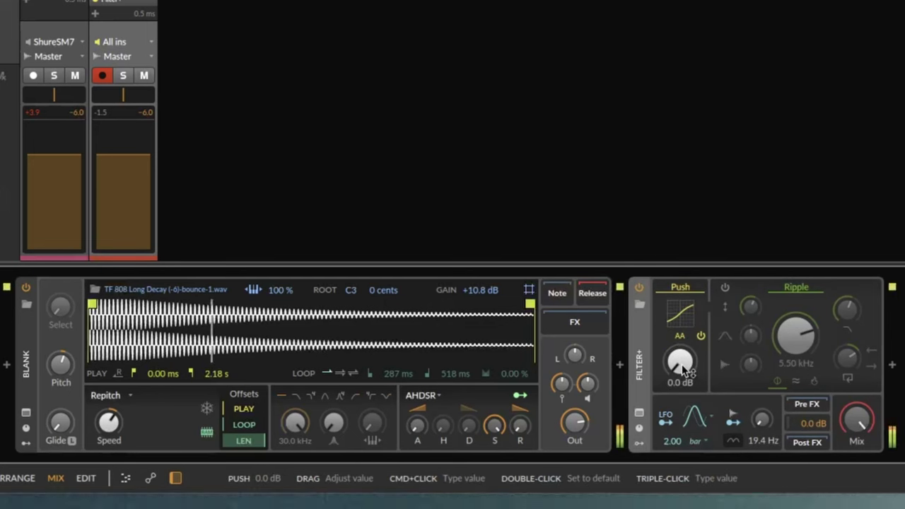
# - Raise Push's drive to +6.0 dB, try Howl in its place, and sweep Howl's drive up to +17.8 dB and back down
pyautogui.moveTo(684, 369); pyautogui.dragTo(685, 335)
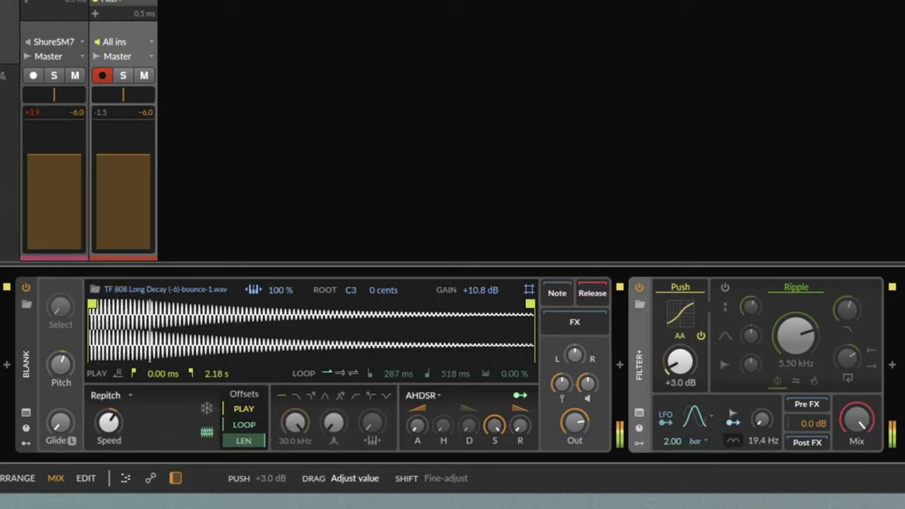
pyautogui.click(693, 283)
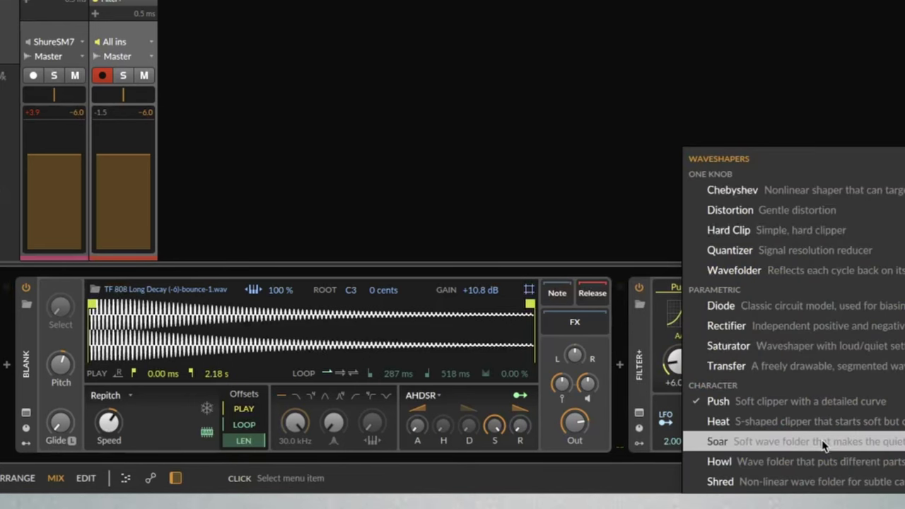
pyautogui.click(797, 463)
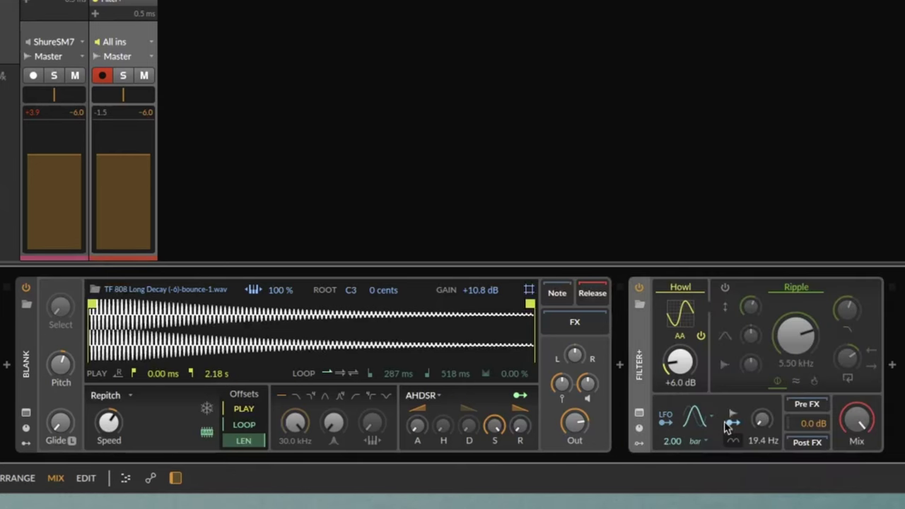
pyautogui.moveTo(680, 362); pyautogui.dragTo(679, 357)
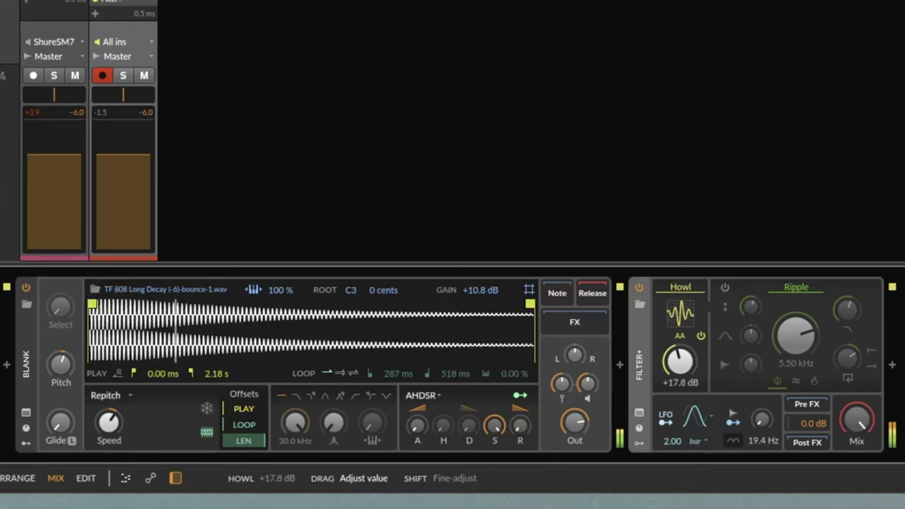
pyautogui.moveTo(680, 362); pyautogui.dragTo(679, 390)
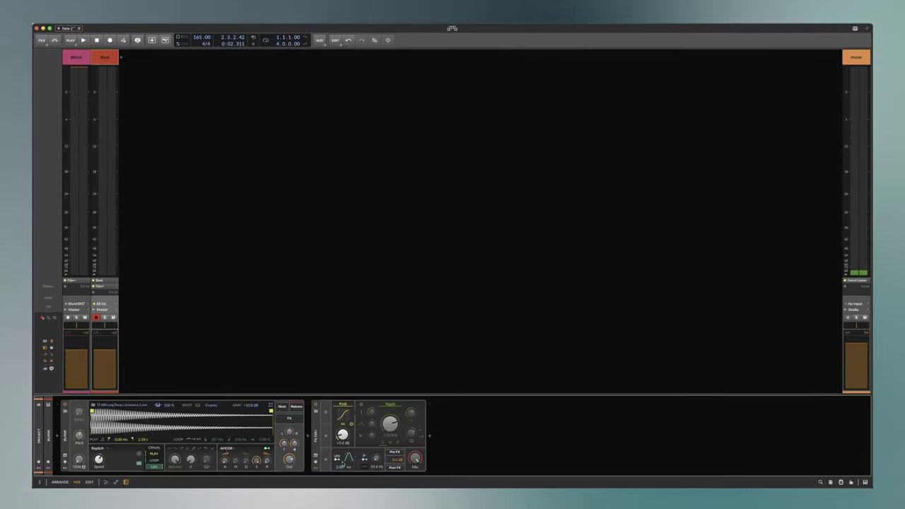
# - Add a Segments modulator to the 808 track's Filter+ and open its envelope in the enlarged editor
pyautogui.click(325, 460)
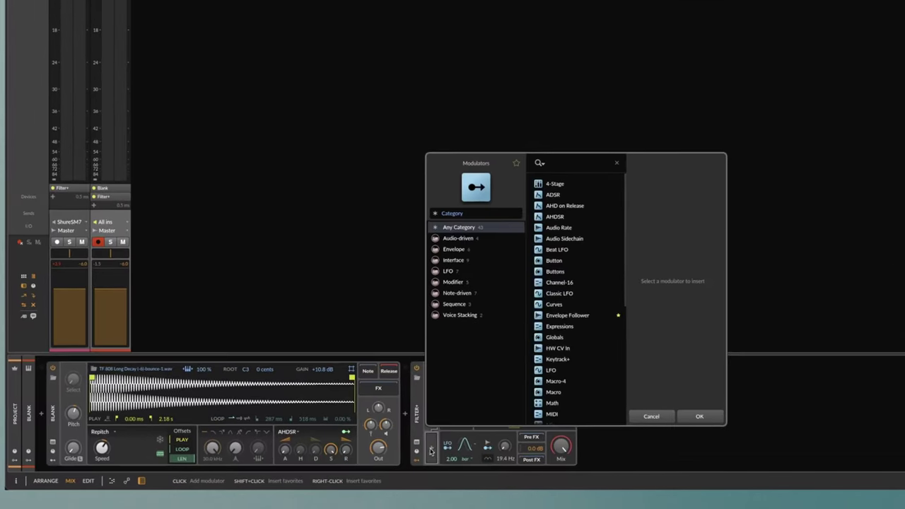
pyautogui.write('seg')
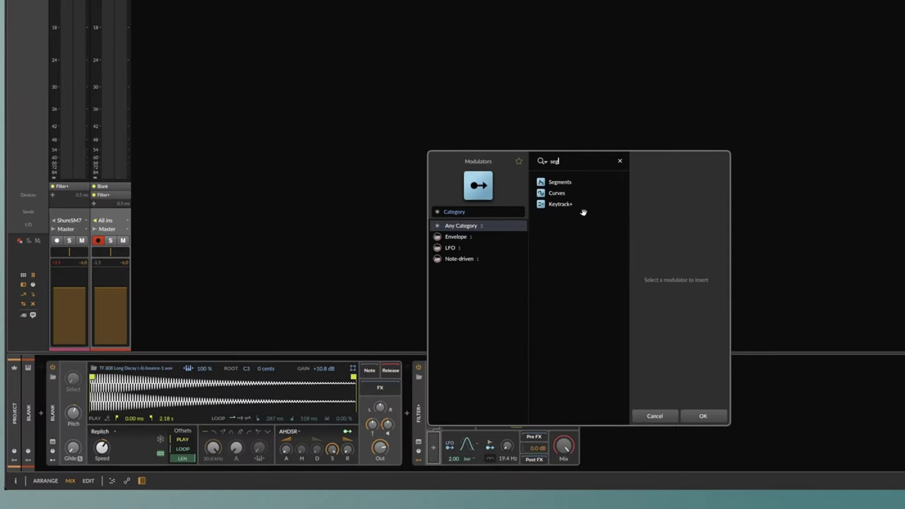
pyautogui.doubleClick(576, 186)
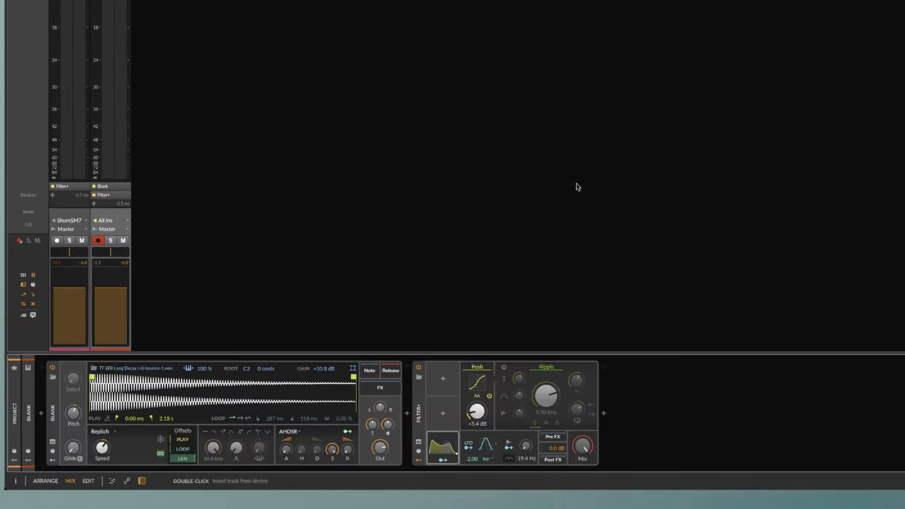
pyautogui.click(453, 446)
pyautogui.click(488, 389)
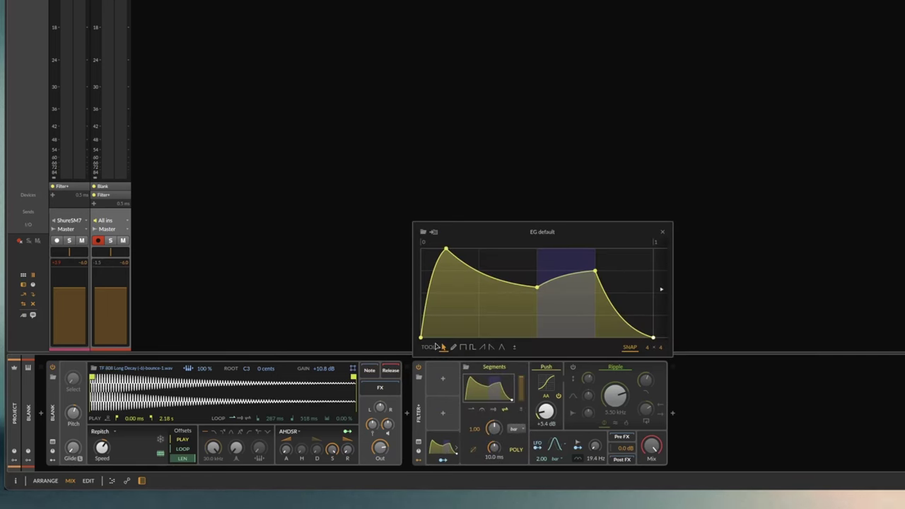
# - Reshape the envelope into two full-height peaks, with the middle point at zero and the end point pulled back to about 0.7
pyautogui.click(453, 348)
pyautogui.moveTo(421, 337); pyautogui.dragTo(421, 315)
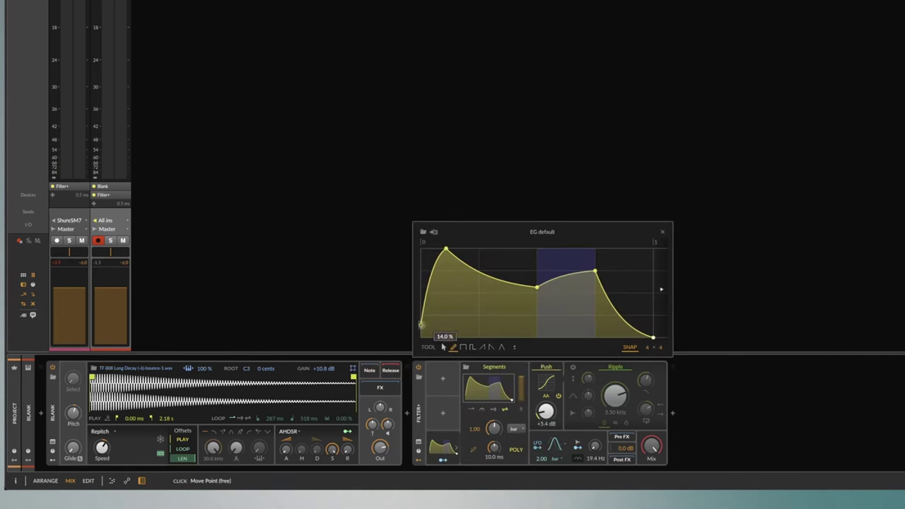
pyautogui.moveTo(537, 287); pyautogui.dragTo(503, 337)
pyautogui.moveTo(594, 271); pyautogui.dragTo(554, 251)
pyautogui.moveTo(653, 337); pyautogui.dragTo(595, 337)
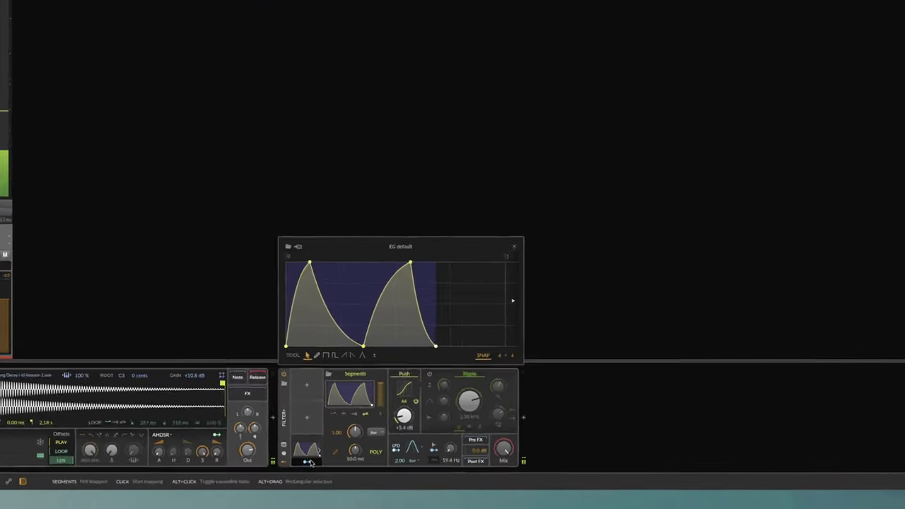
# - Map Segments to Push's drive with a base drive of +4.2 dB, and set the sampler's loop crossfade to 7.50 %
pyautogui.click(443, 460)
pyautogui.moveTo(390, 367); pyautogui.dragTo(390, 335)
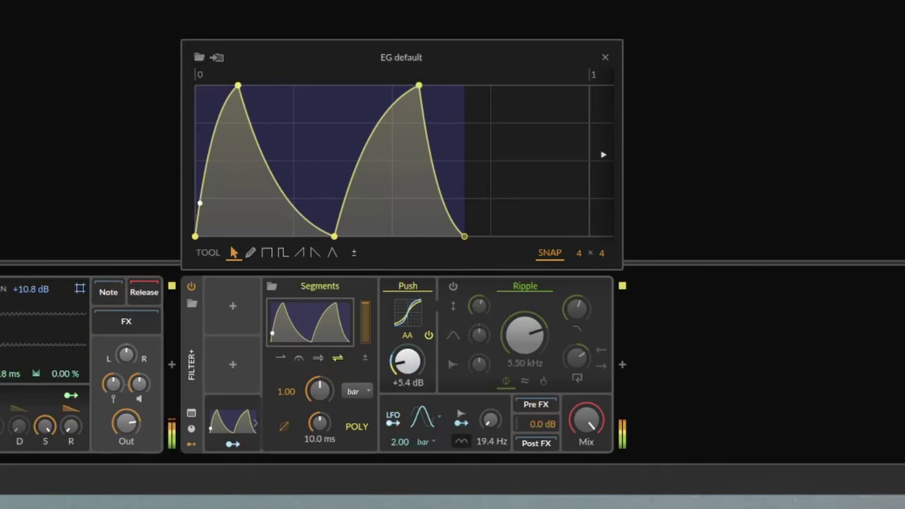
pyautogui.moveTo(415, 369)
pyautogui.mouseDown()
pyautogui.moveTo(415, 333)
pyautogui.moveTo(416, 371)
pyautogui.mouseUp()
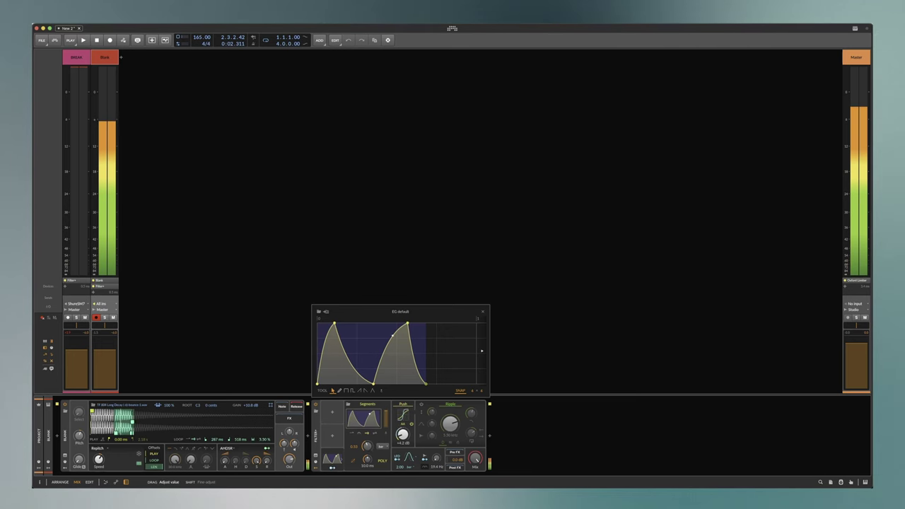
pyautogui.moveTo(261, 440); pyautogui.dragTo(261, 445)
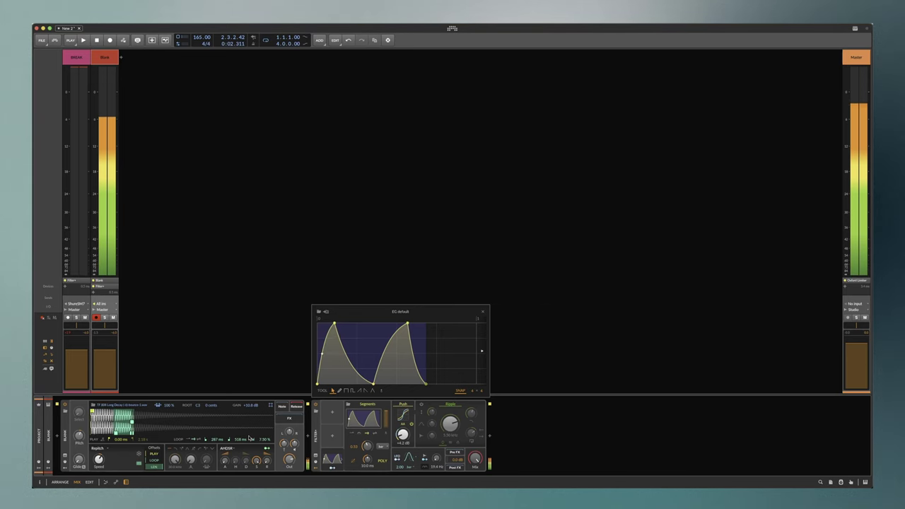
# - Close the envelope editor, then enable the Ripple filter and lower its cutoff to 1.94 kHz
pyautogui.press('Escape')
pyautogui.click(421, 404)
pyautogui.moveTo(448, 423); pyautogui.dragTo(448, 442)
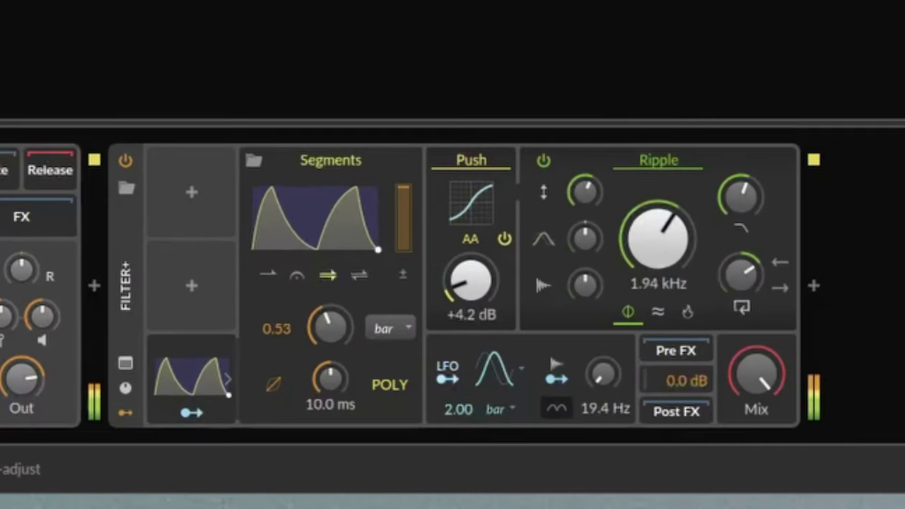
# - Swap Ripple for the Fizz filter with a 7.13 kHz cutoff, and raise its LFO modulation amount slightly
pyautogui.click(664, 160)
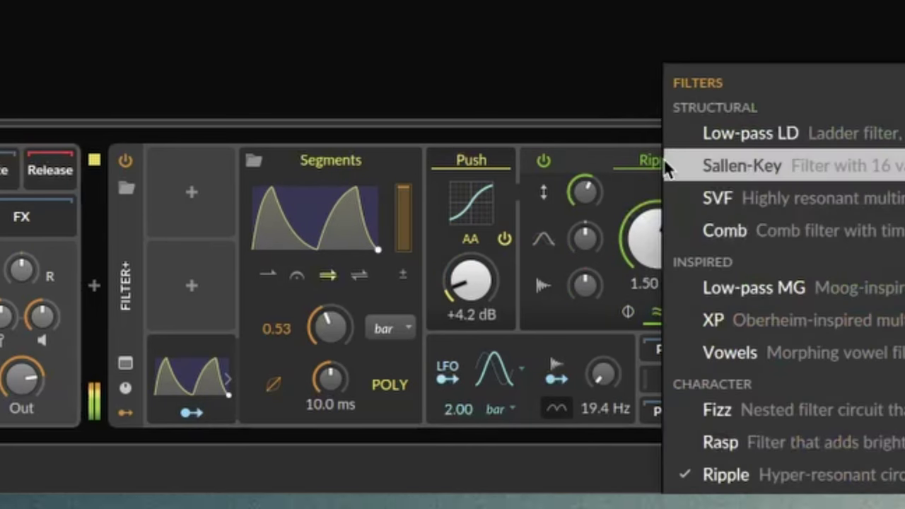
pyautogui.click(757, 412)
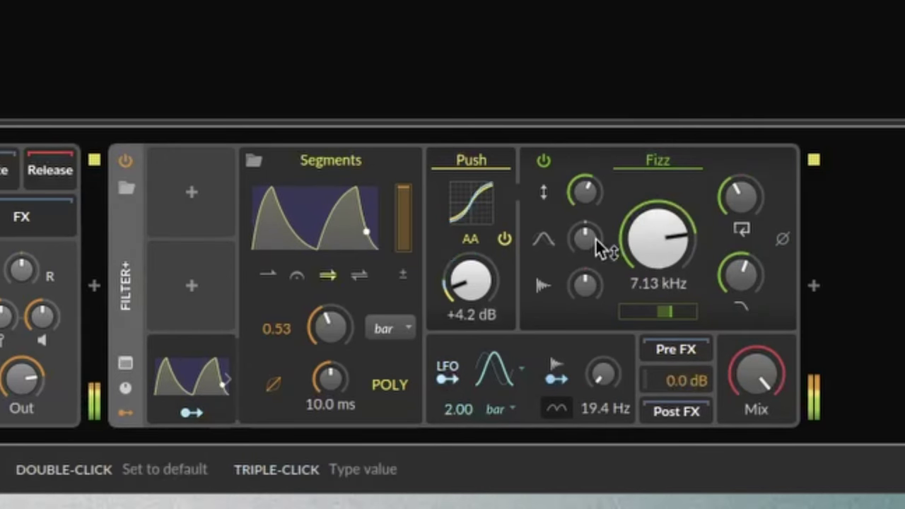
pyautogui.moveTo(595, 241); pyautogui.dragTo(596, 231)
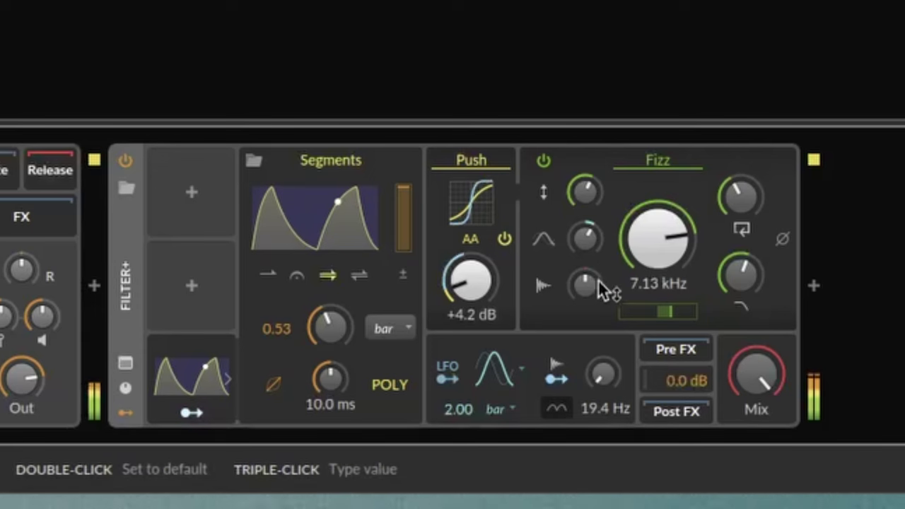
# - Replace Push with the Soar waveshaper at about +2.0 dB drive with Fizz switched off, and view the Segments envelope enlarged
pyautogui.click(475, 159)
pyautogui.click(533, 377)
pyautogui.click(542, 163)
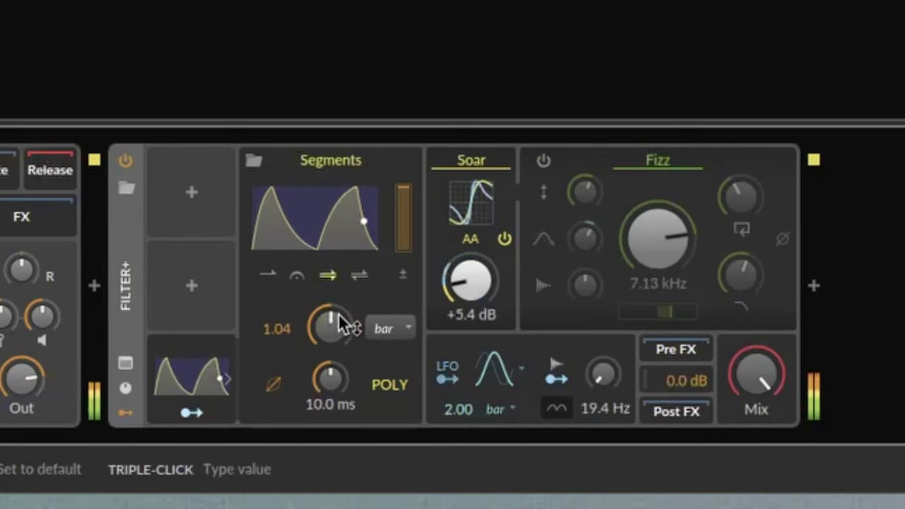
pyautogui.click(333, 222)
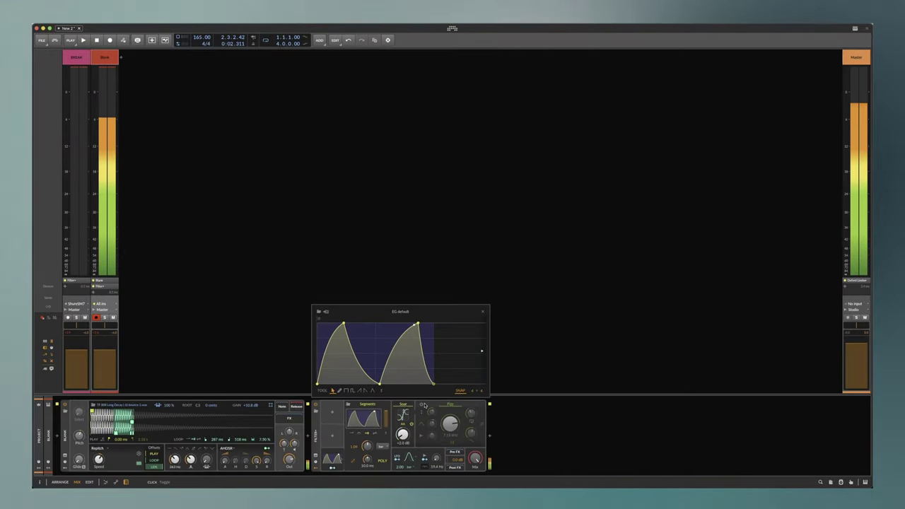
pyautogui.click(483, 312)
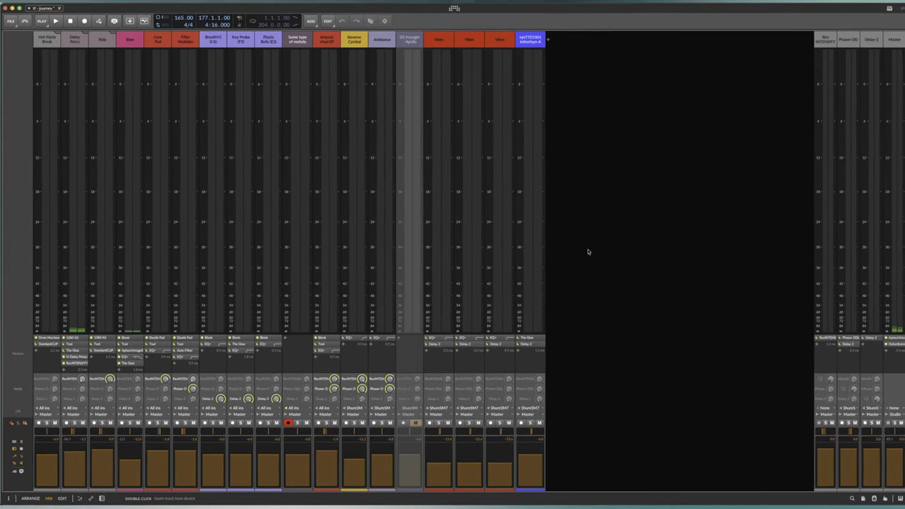
# - Look over the journey project's arrangement and return to its mixer
pyautogui.hotkey('alt', '1')
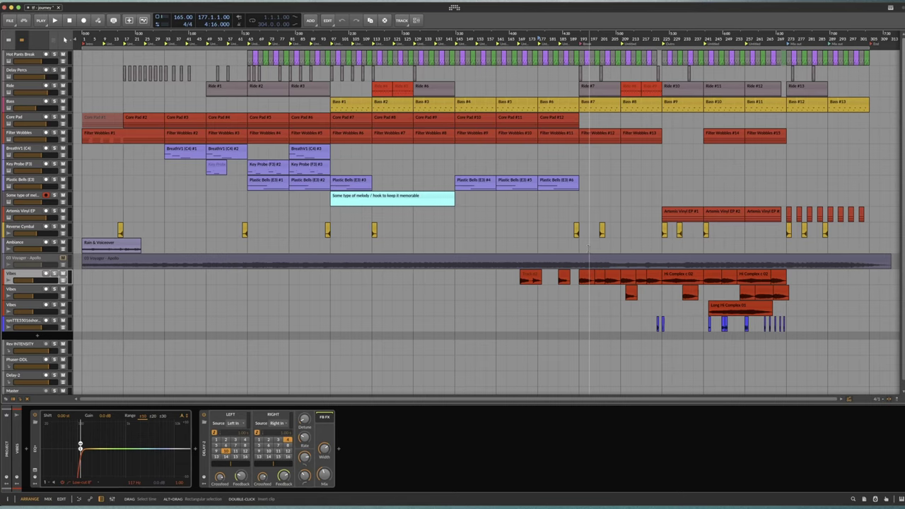
pyautogui.hotkey('alt', '2')
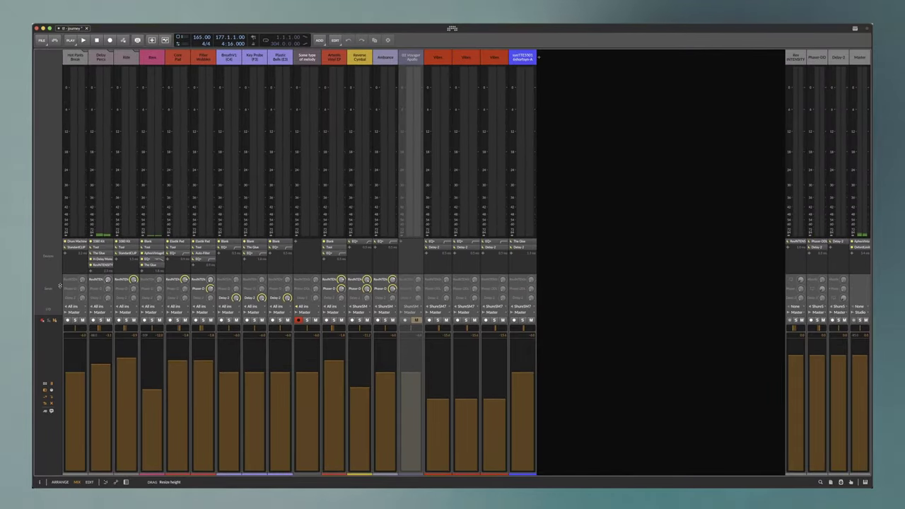
# - Shrink the mixer's fader section, show and hide the clip launcher, and make the faders taller again
pyautogui.moveTo(59, 286); pyautogui.dragTo(58, 396)
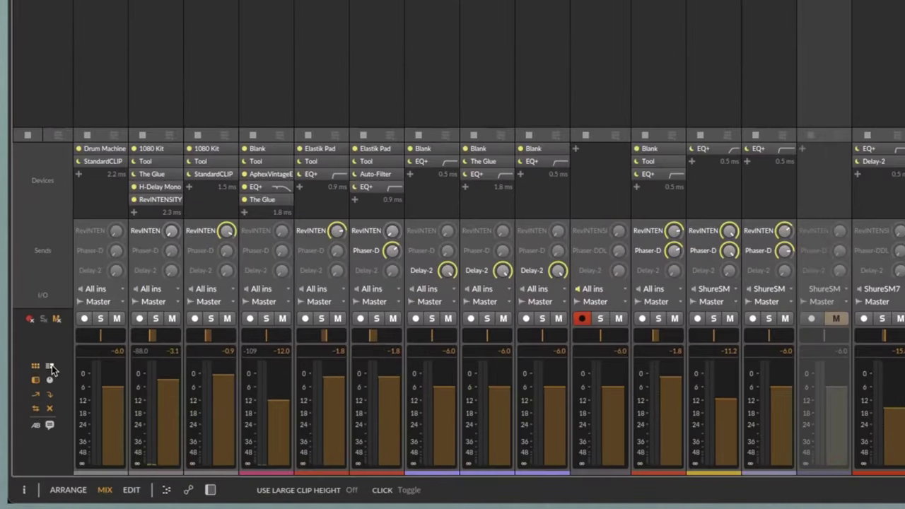
pyautogui.click(35, 365)
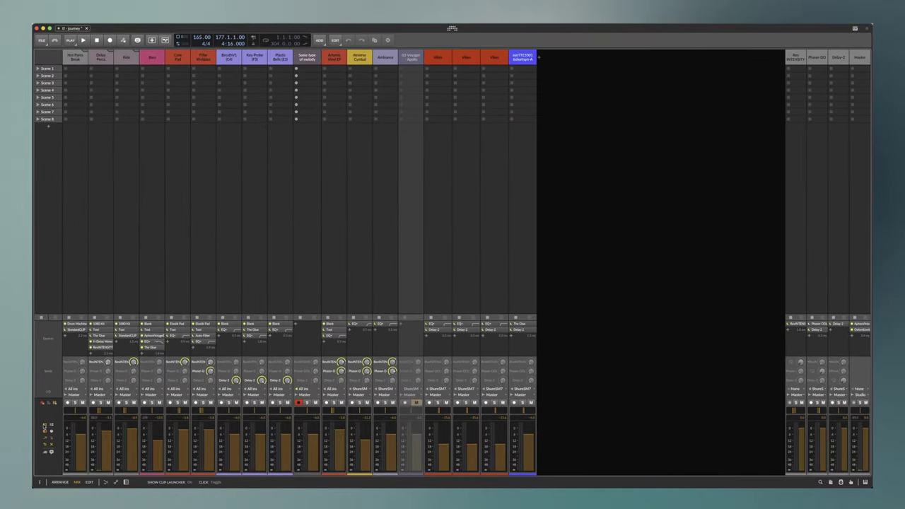
pyautogui.click(44, 426)
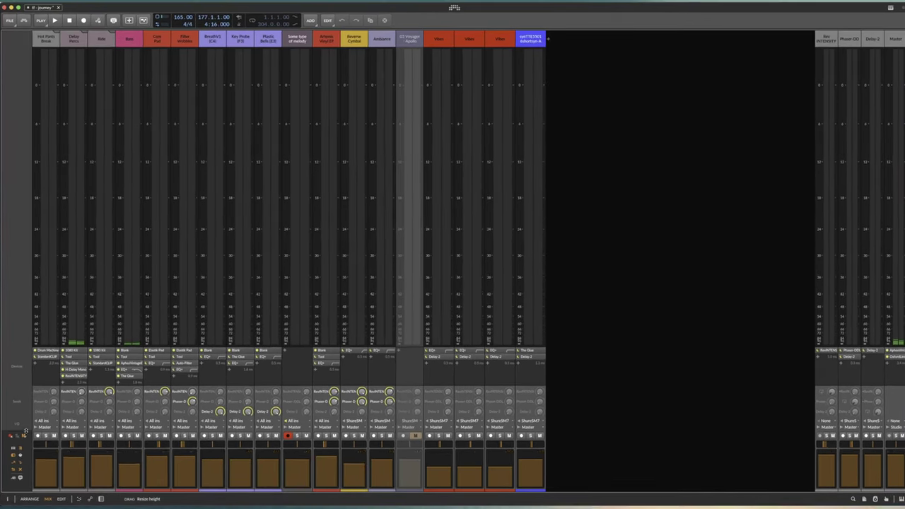
pyautogui.moveTo(25, 431); pyautogui.dragTo(48, 391)
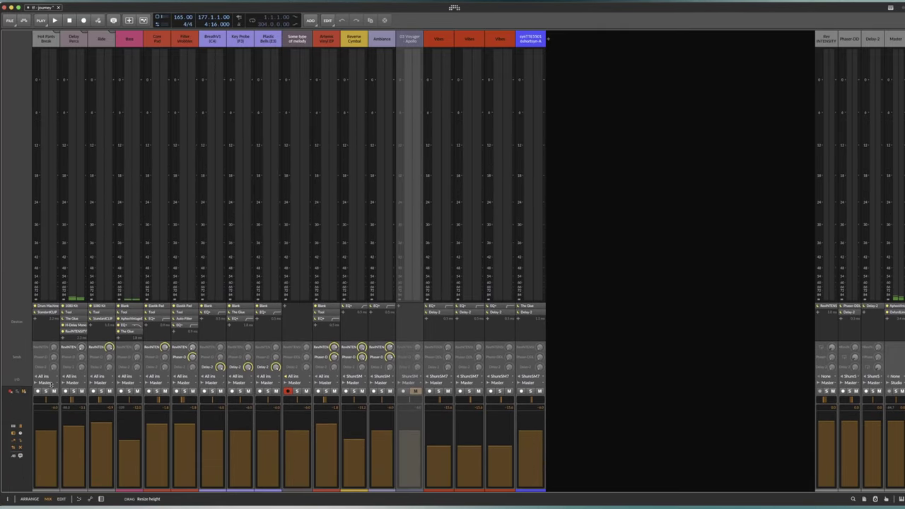
# - Hide the device chains, sends and input/output routing in the mixer
pyautogui.click(13, 434)
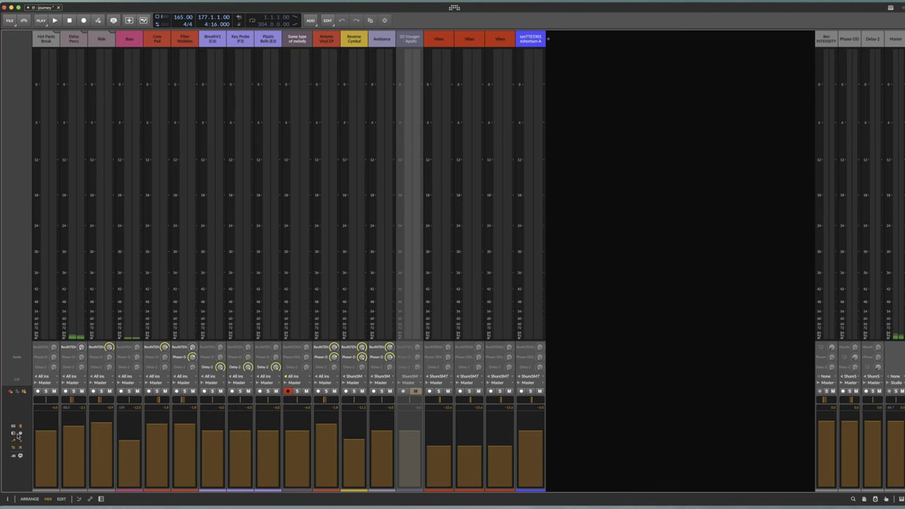
pyautogui.click(14, 442)
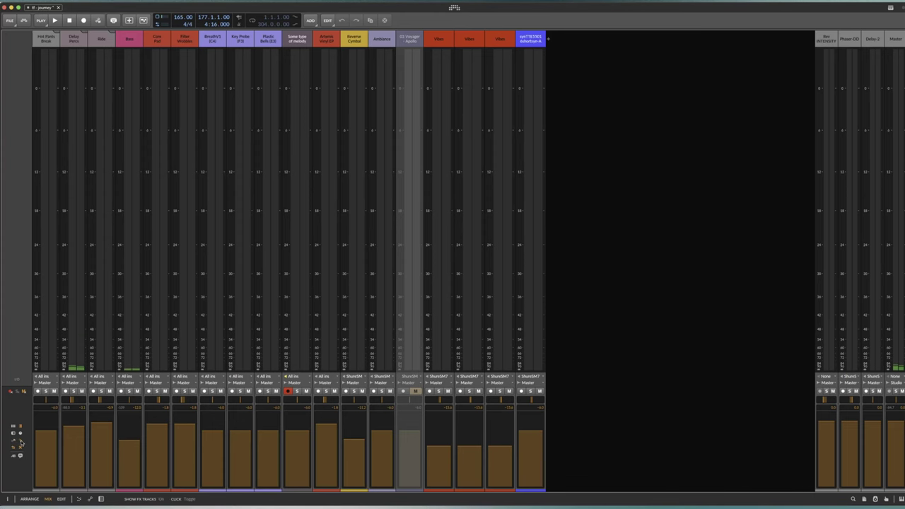
pyautogui.click(15, 449)
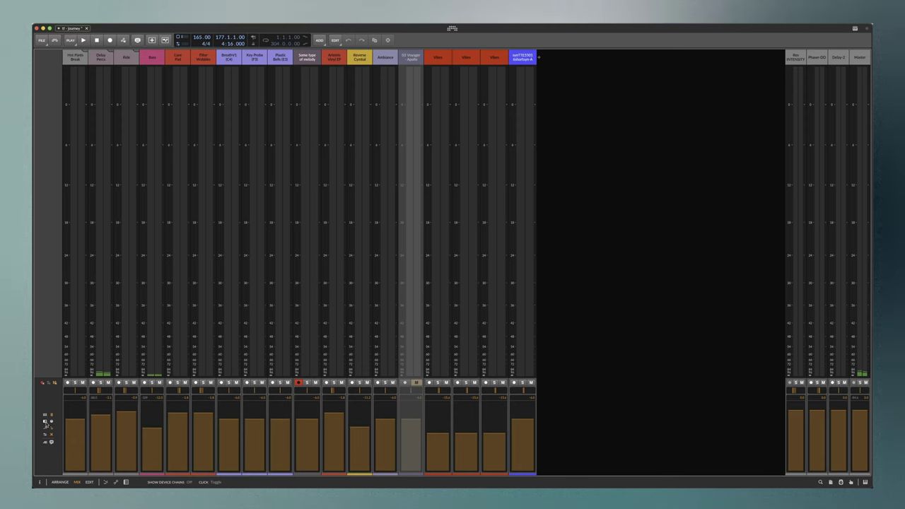
# - Show the device chains in the mixer again and make the fader section slightly shorter
pyautogui.click(45, 422)
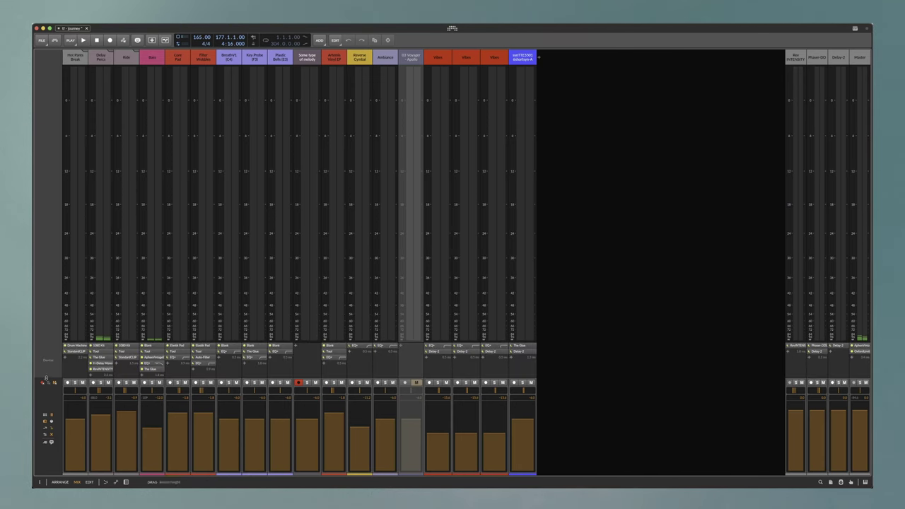
pyautogui.moveTo(45, 379); pyautogui.dragTo(63, 390)
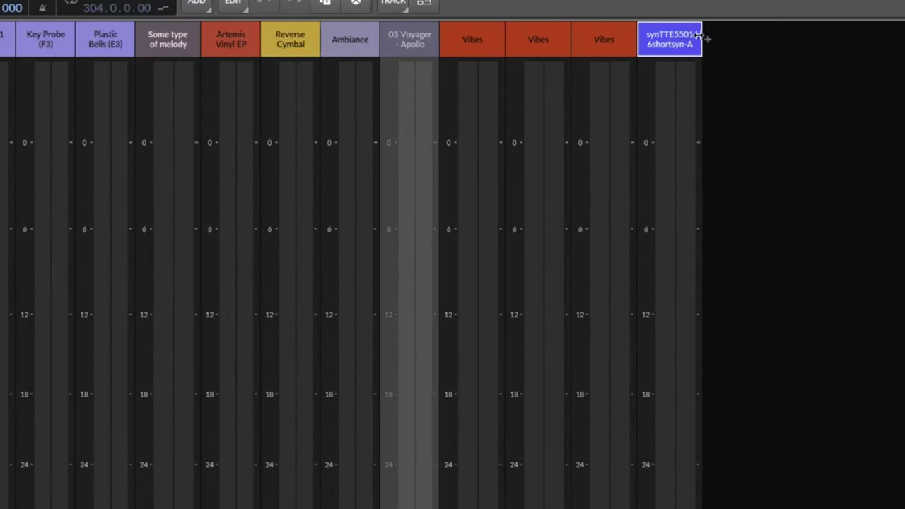
# - Widen the "Some type of melody" mixer channel, narrow it to a thin strip, and restore its normal width
pyautogui.moveTo(197, 34); pyautogui.dragTo(427, 41)
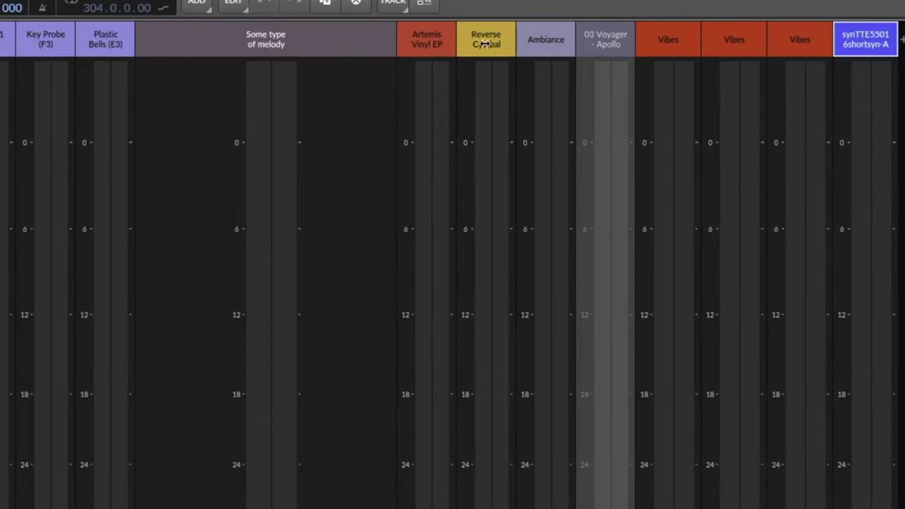
pyautogui.moveTo(485, 44); pyautogui.dragTo(155, 54)
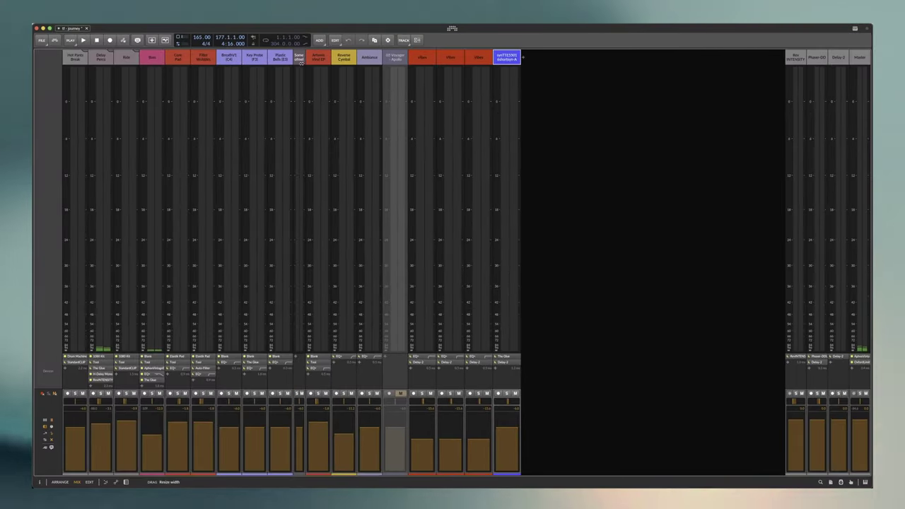
pyautogui.moveTo(300, 62); pyautogui.dragTo(318, 64)
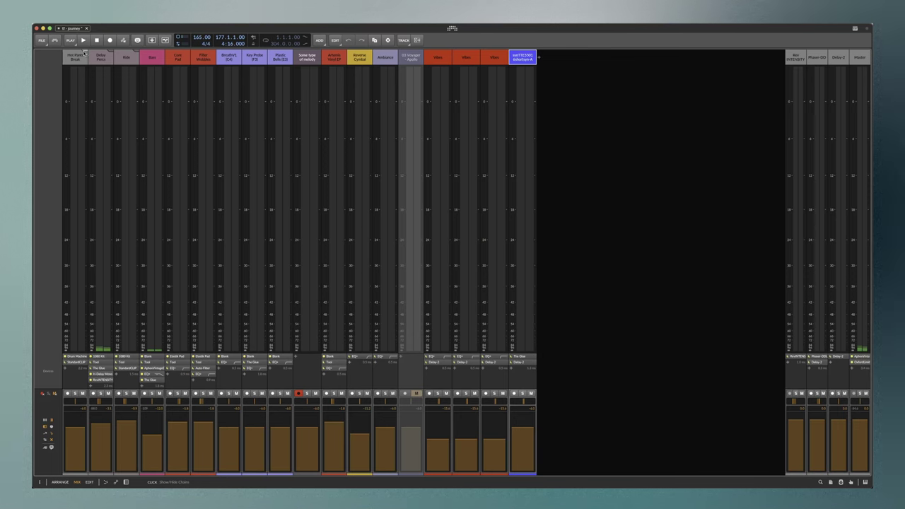
# - Narrow all of the Hot Pants Break track's chain channels together in the mixer, and collapse the chains again
pyautogui.click(84, 52)
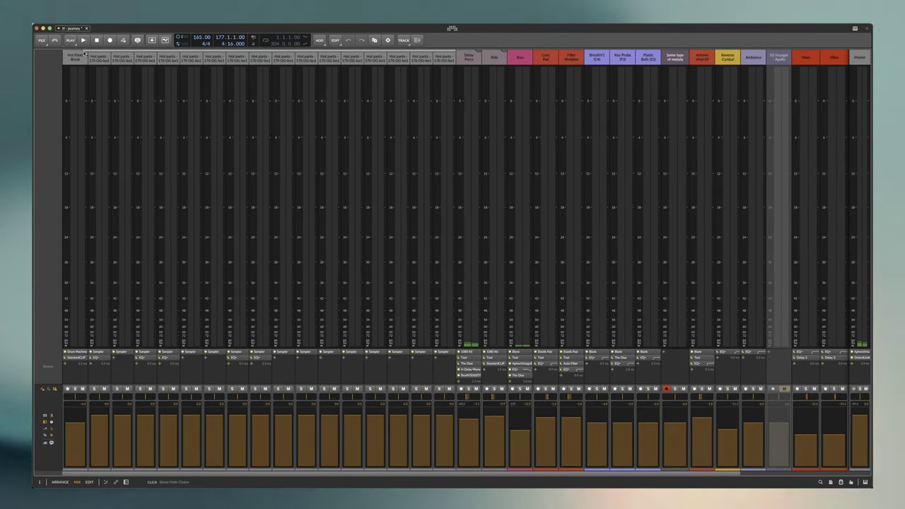
pyautogui.moveTo(321, 474); pyautogui.dragTo(281, 475)
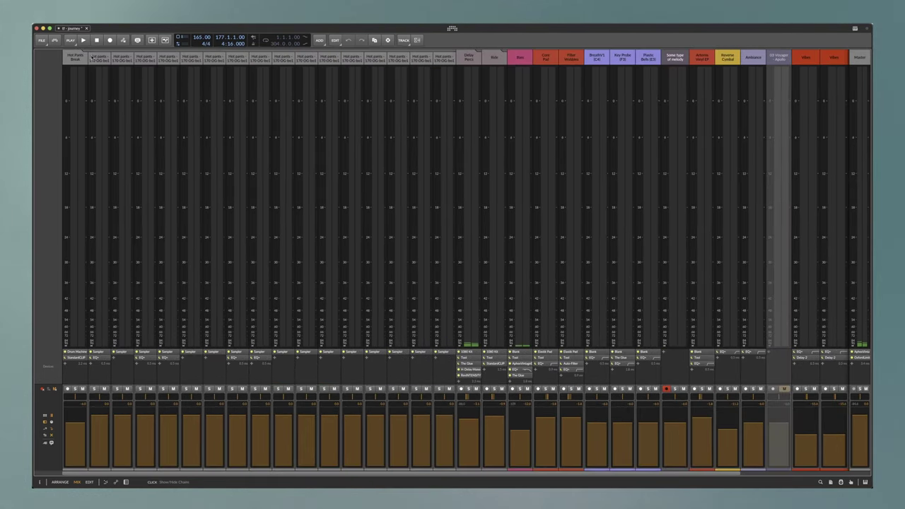
pyautogui.click(91, 57)
pyautogui.keyDown('shift'); pyautogui.click(442, 61); pyautogui.keyUp('shift')
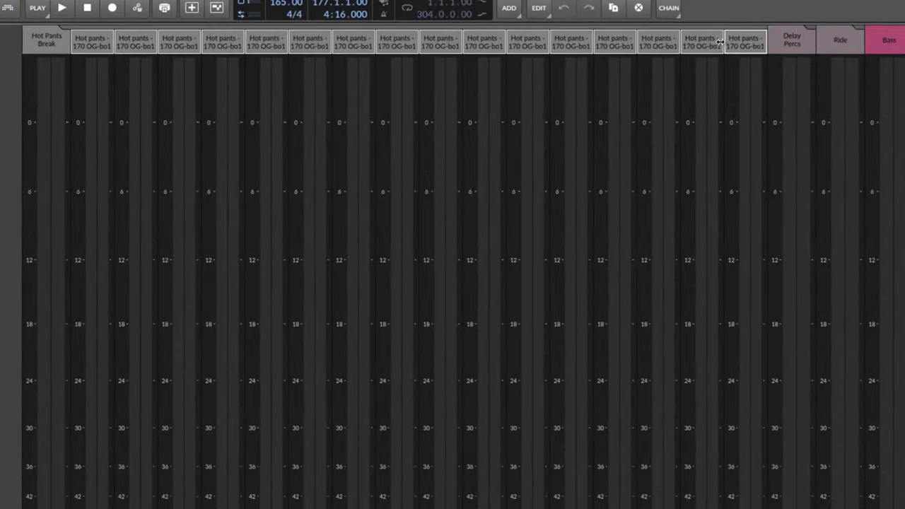
pyautogui.moveTo(714, 42); pyautogui.dragTo(565, 47)
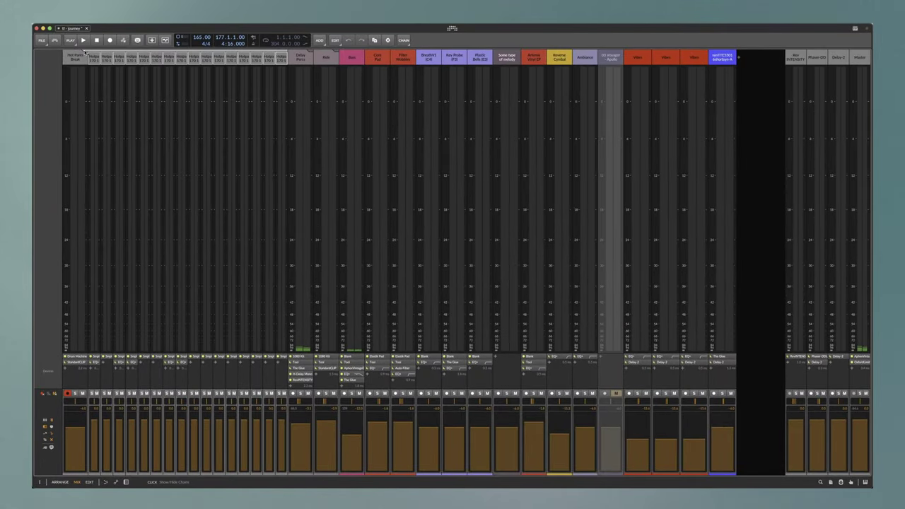
pyautogui.click(85, 53)
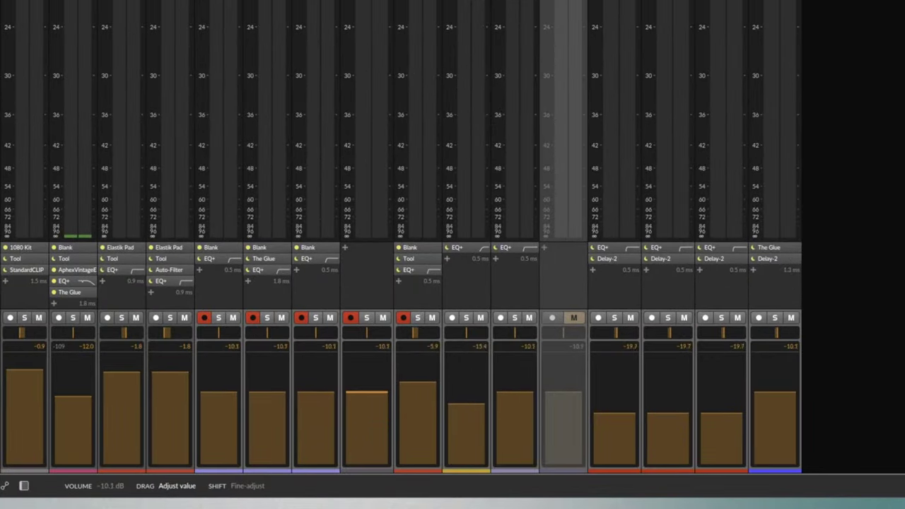
# - Lower and raise the volume of all selected tracks together using one track's fader
pyautogui.moveTo(366, 403); pyautogui.dragTo(366, 424)
pyautogui.moveTo(324, 448); pyautogui.dragTo(305, 402)
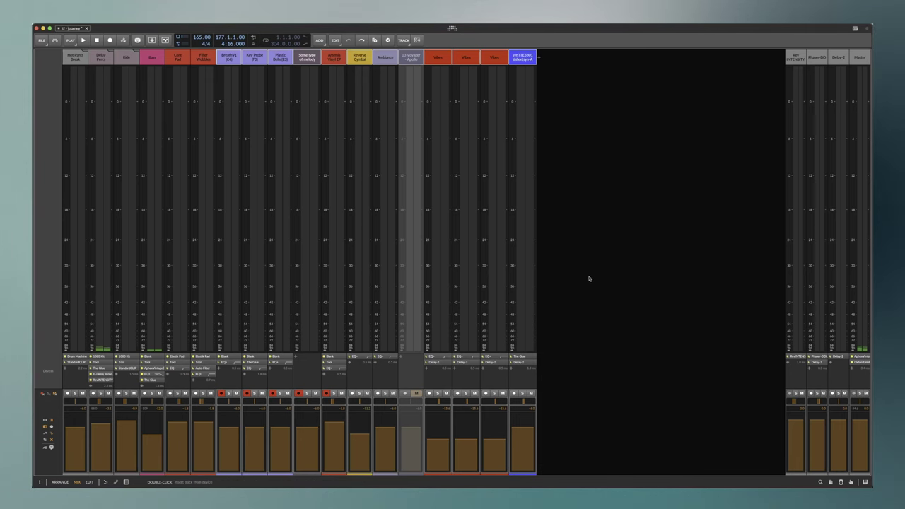
# - With playback running, shorten the mixer's fader section and hide the device chains
pyautogui.press('space')
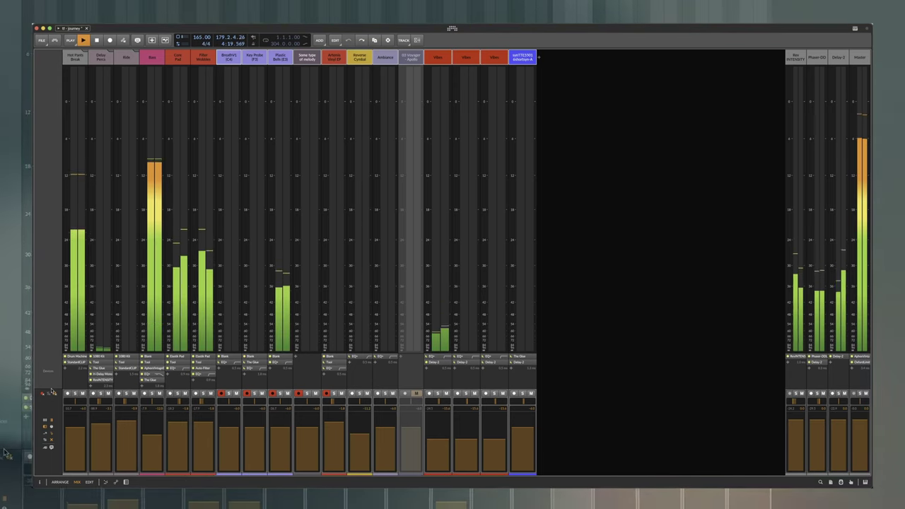
pyautogui.moveTo(50, 388); pyautogui.dragTo(53, 420)
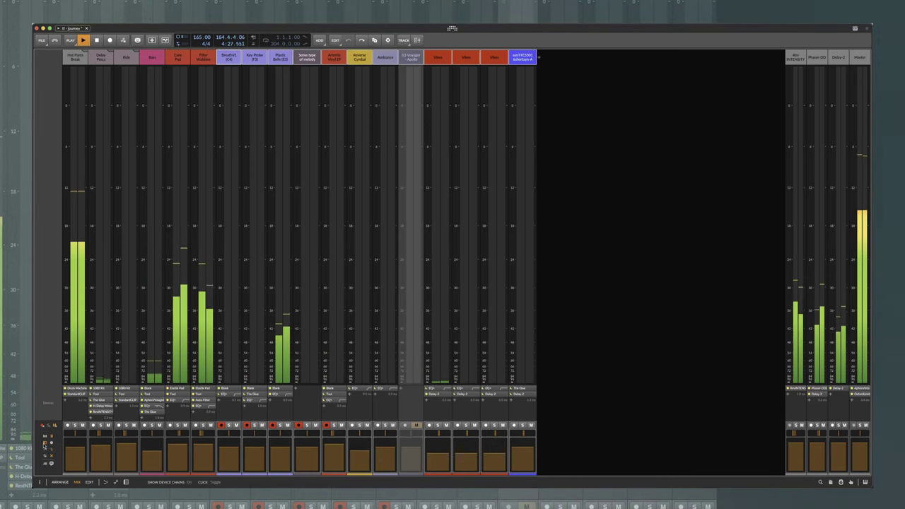
pyautogui.click(44, 446)
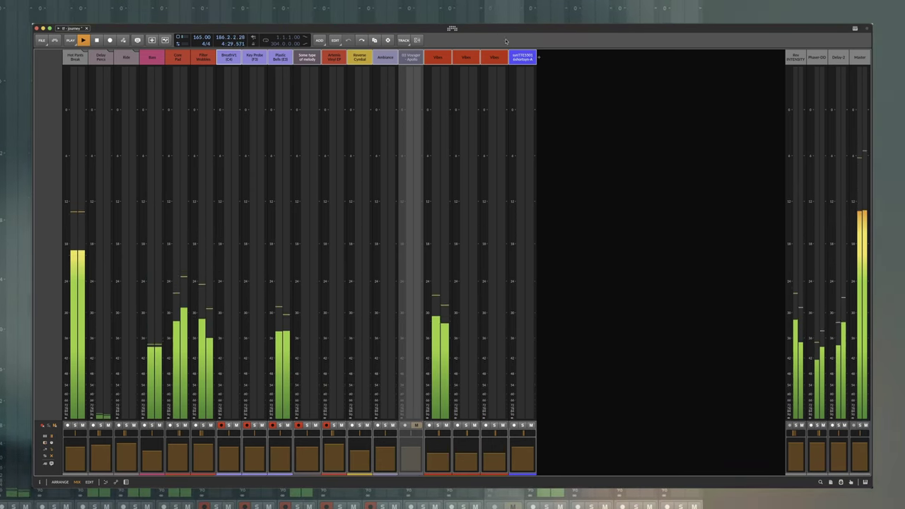
# - Recolor all selected mixer tracks blue
pyautogui.rightClick(230, 59)
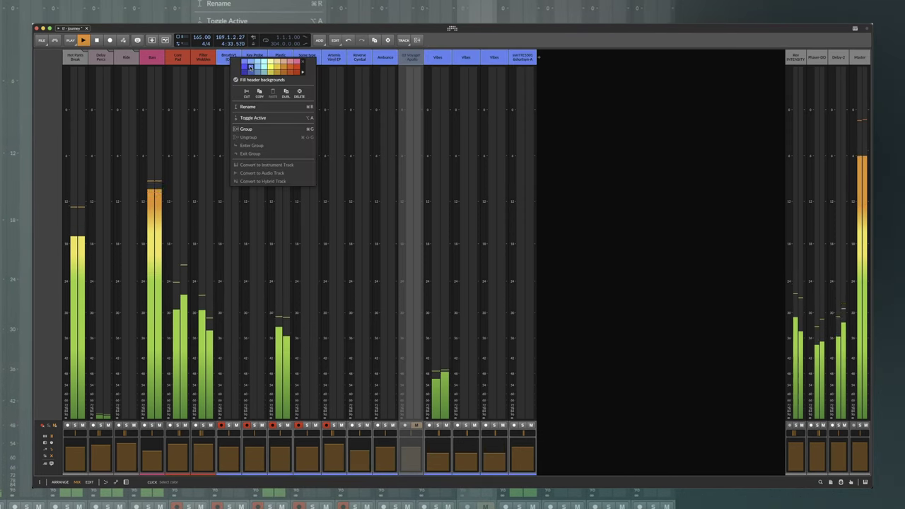
pyautogui.click(548, 247)
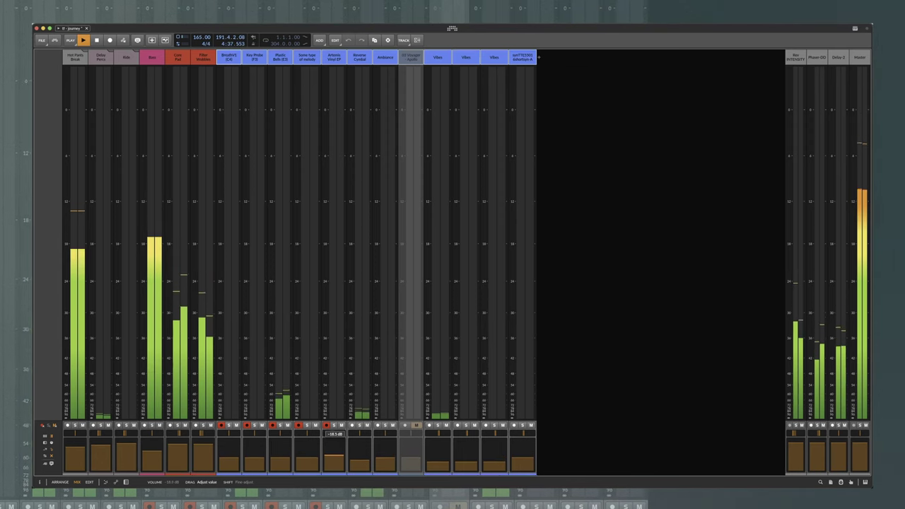
# - Pull the volume of all selected blue tracks down to near silence together and bring it back up
pyautogui.moveTo(333, 462); pyautogui.dragTo(333, 469)
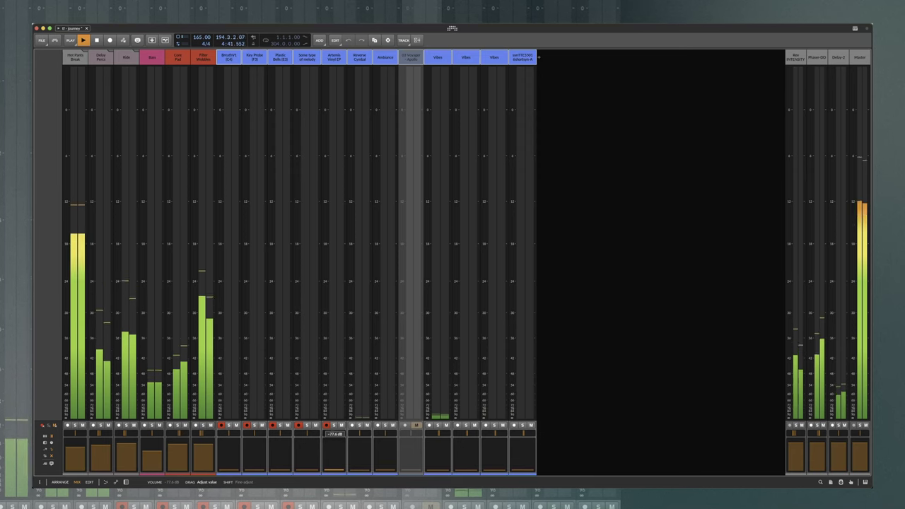
pyautogui.moveTo(333, 471); pyautogui.dragTo(336, 449)
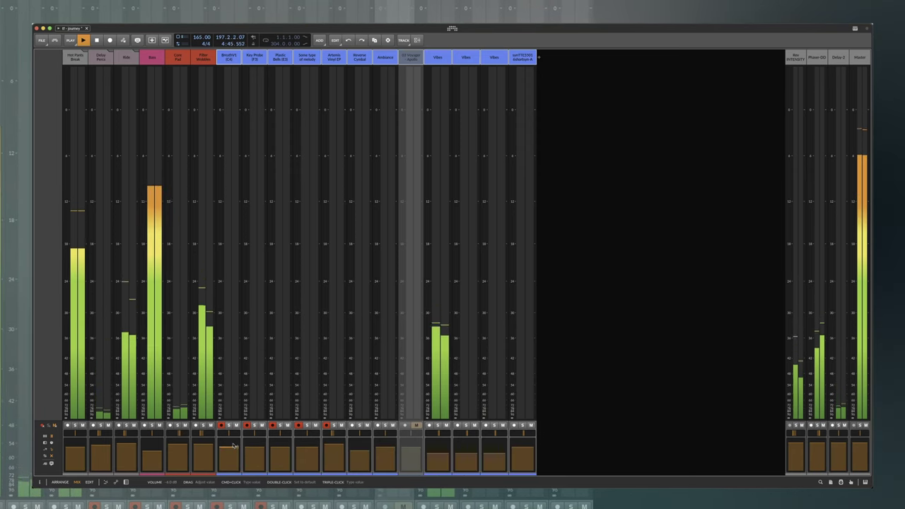
# - Select the tracks from Hot Pants Break through Bass and change their volume together
pyautogui.click(81, 60)
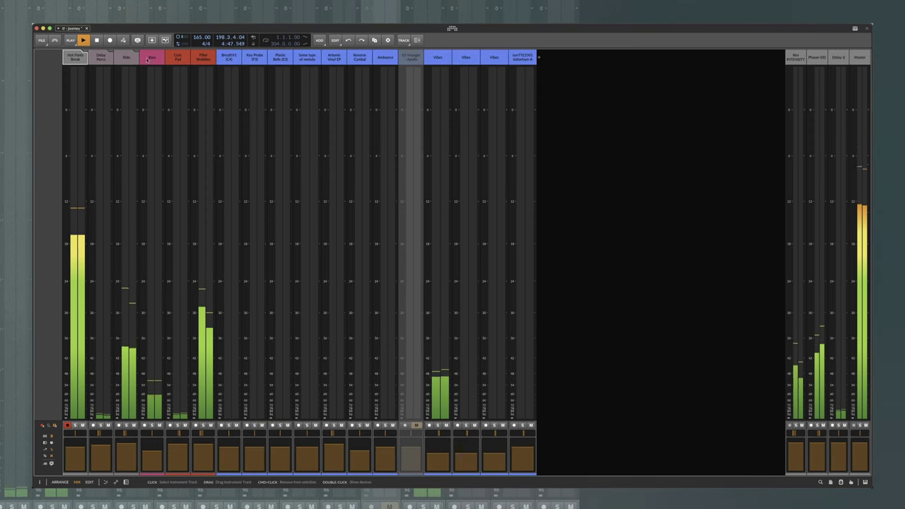
pyautogui.moveTo(76, 432); pyautogui.dragTo(74, 438)
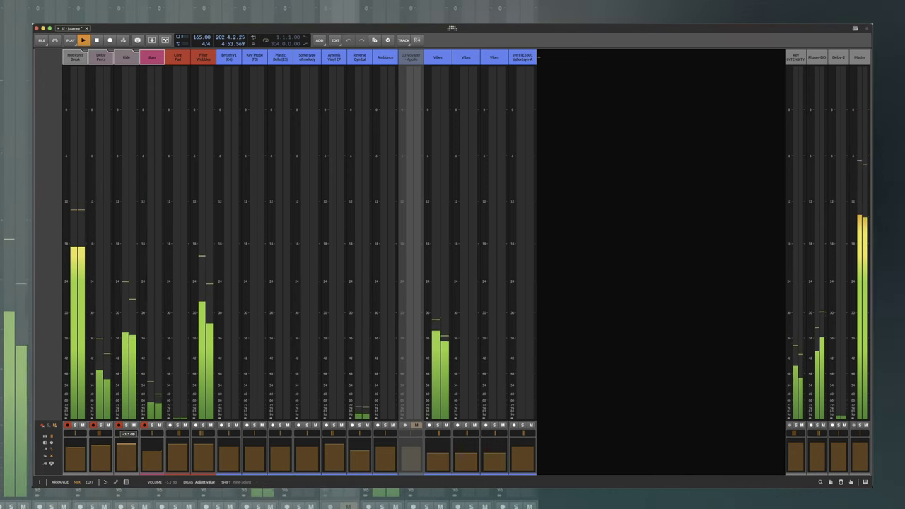
pyautogui.moveTo(127, 446); pyautogui.dragTo(127, 453)
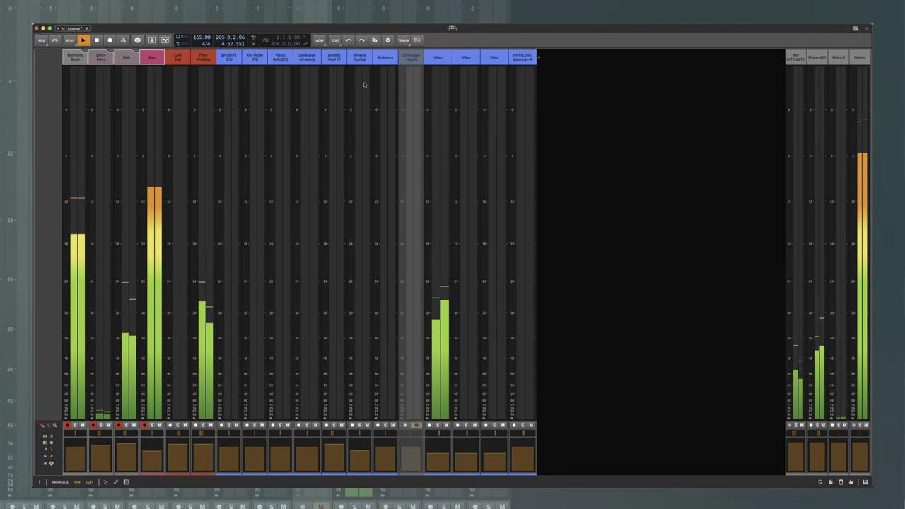
# - Narrow the mixer channels from the first red pad track through the last blue track together, and select the Bass track
pyautogui.click(170, 58)
pyautogui.keyDown('shift'); pyautogui.click(522, 57); pyautogui.keyUp('shift')
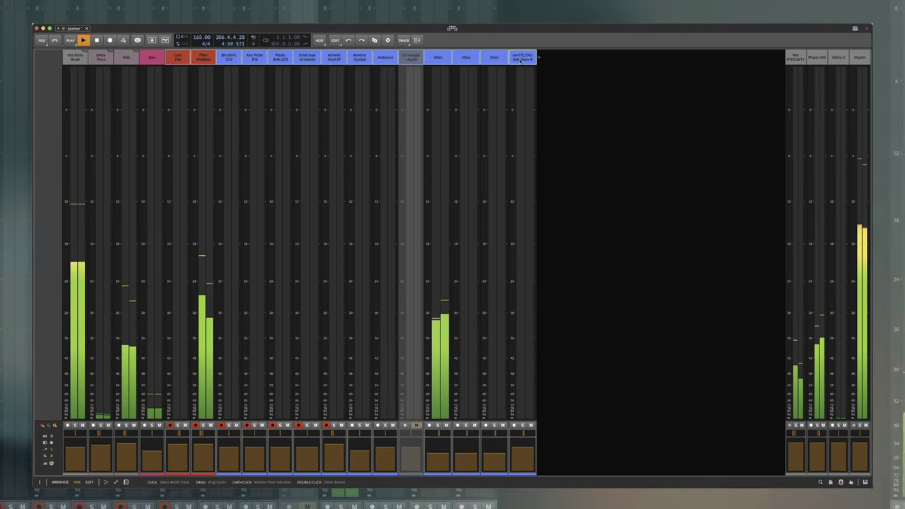
pyautogui.moveTo(536, 59); pyautogui.dragTo(436, 71)
pyautogui.click(152, 57)
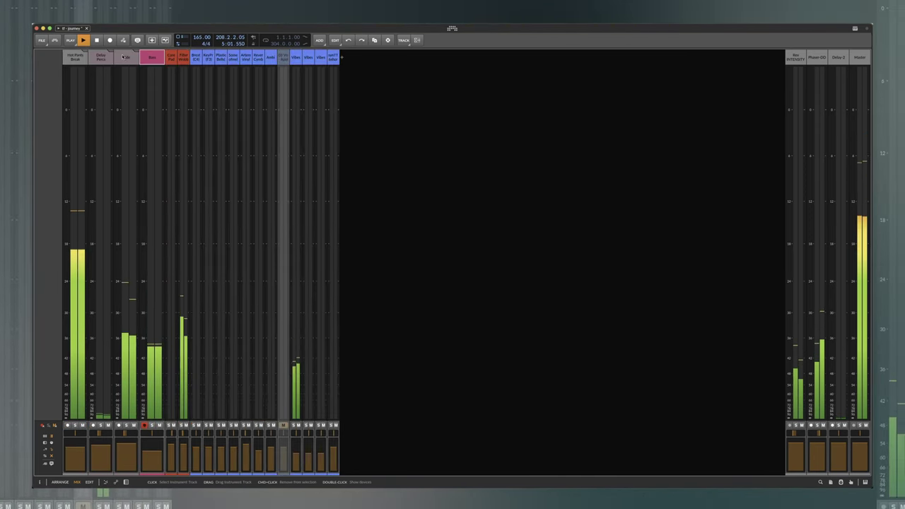
# - Expand and collapse the Delay Percs chains in the mixer, and show the Hot Pants Break chains
pyautogui.click(111, 53)
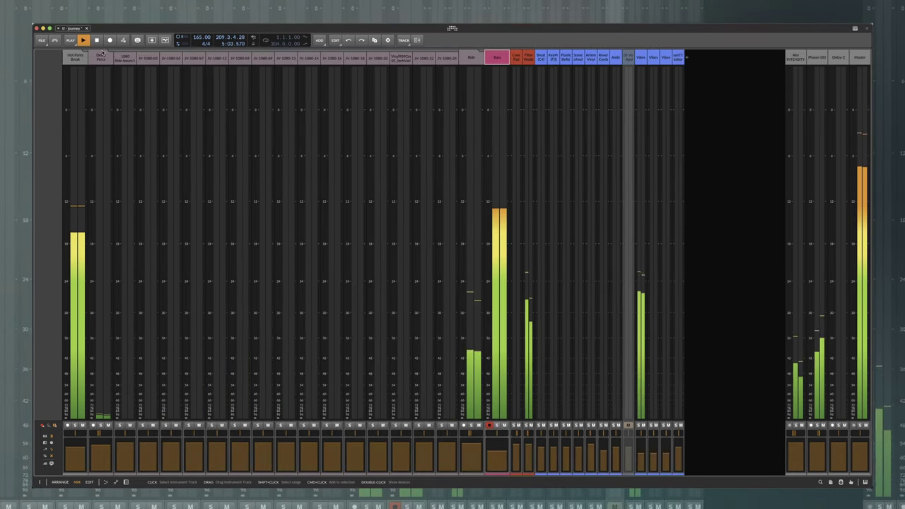
pyautogui.click(110, 52)
pyautogui.click(85, 52)
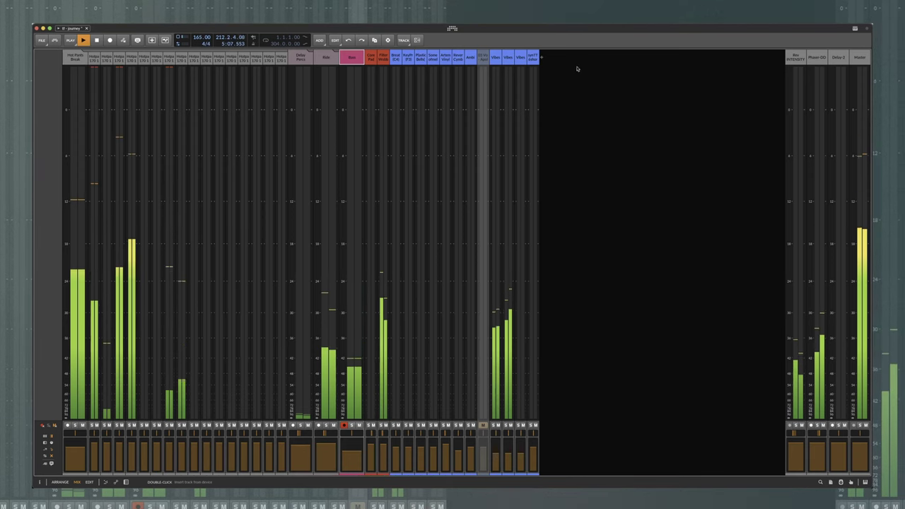
# - Widen the channels from the first red pad track through the last blue track back to normal width, and select Hot Pants Break
pyautogui.click(370, 57)
pyautogui.keyDown('shift'); pyautogui.click(533, 57); pyautogui.keyUp('shift')
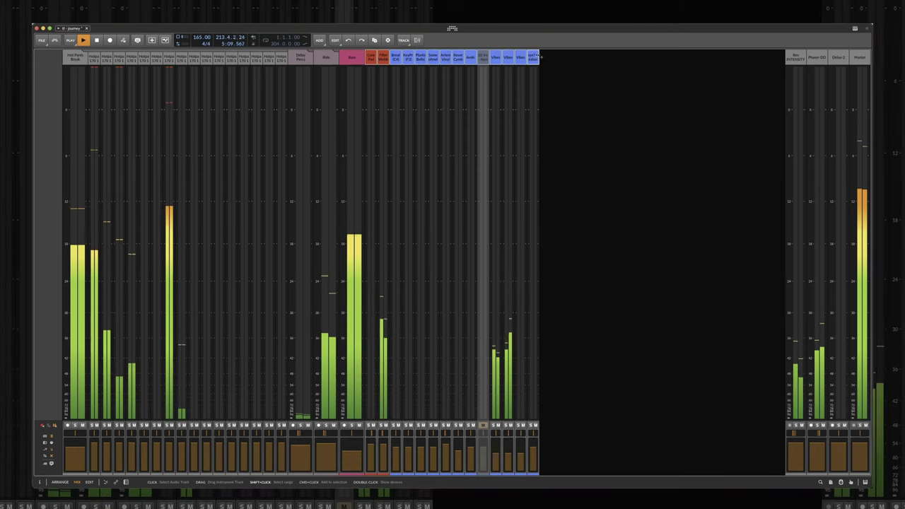
pyautogui.moveTo(539, 56); pyautogui.dragTo(723, 56)
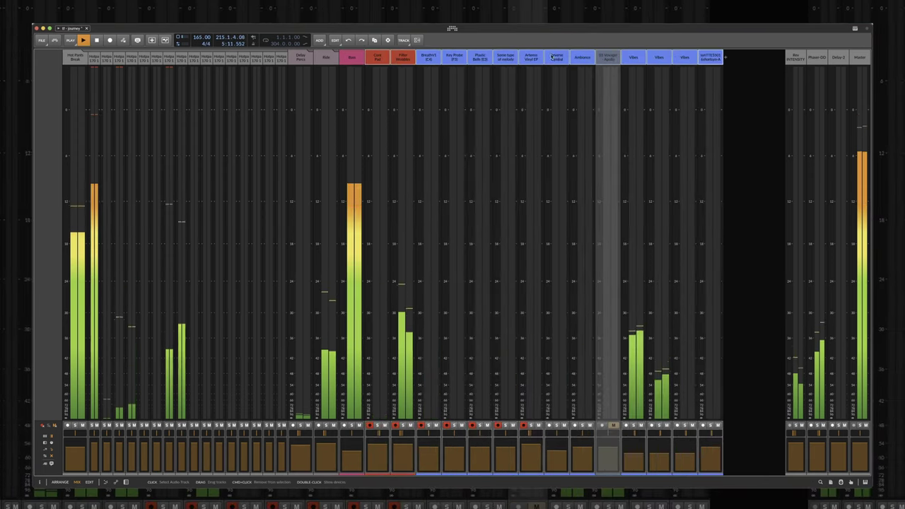
pyautogui.click(86, 54)
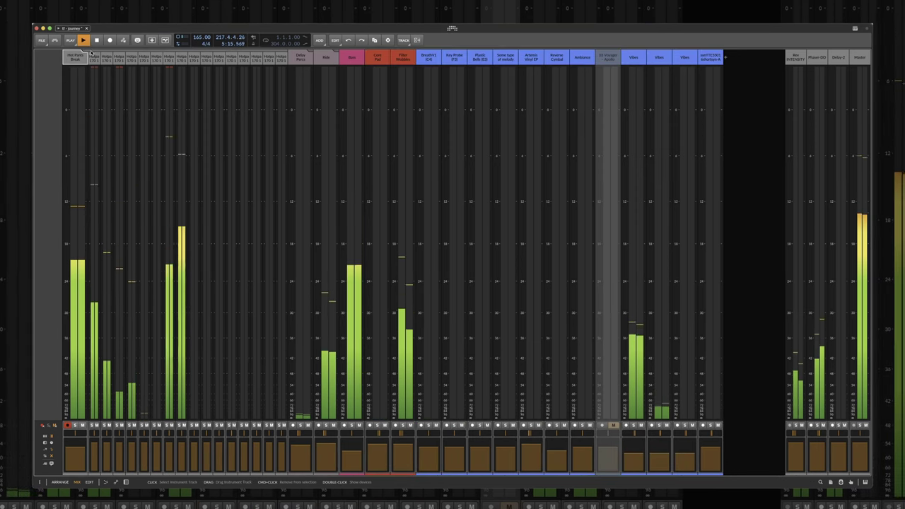